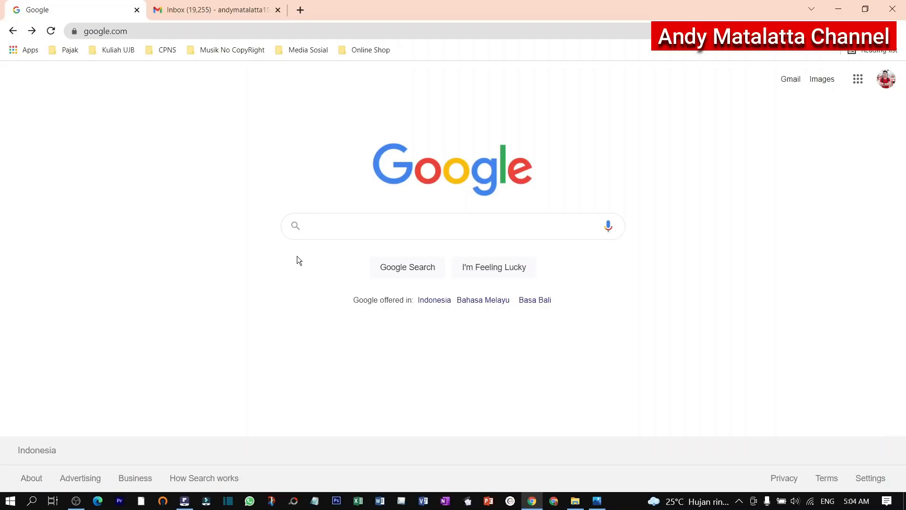
Search Google for 'djp online' and open the DJP Online login page.
left_click(334, 233)
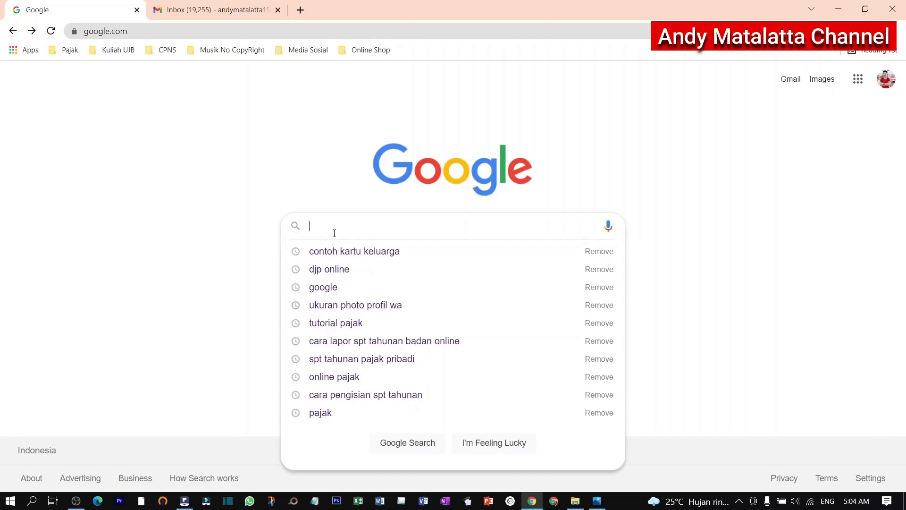
type("djp")
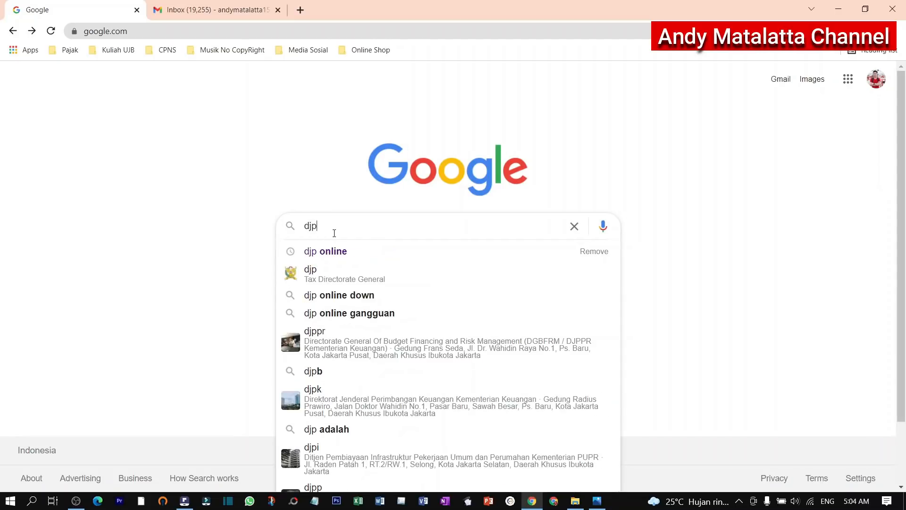
left_click(331, 251)
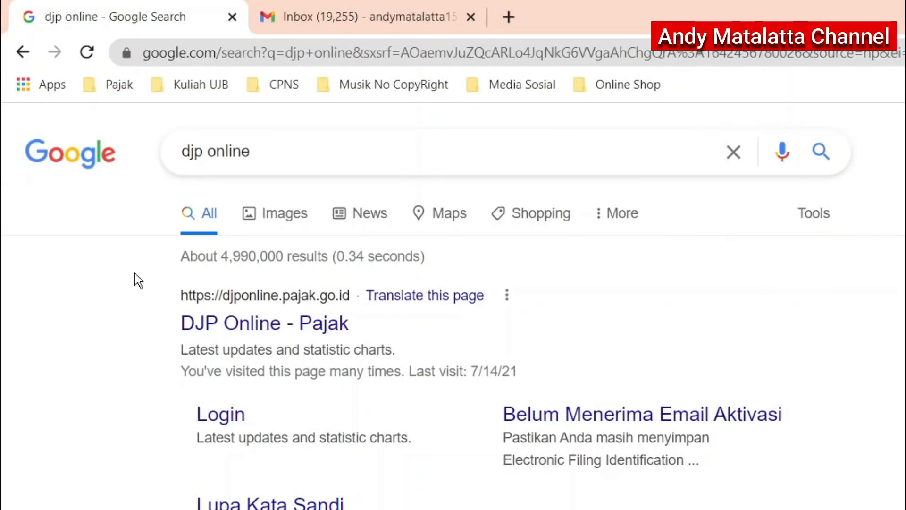
left_click(247, 326)
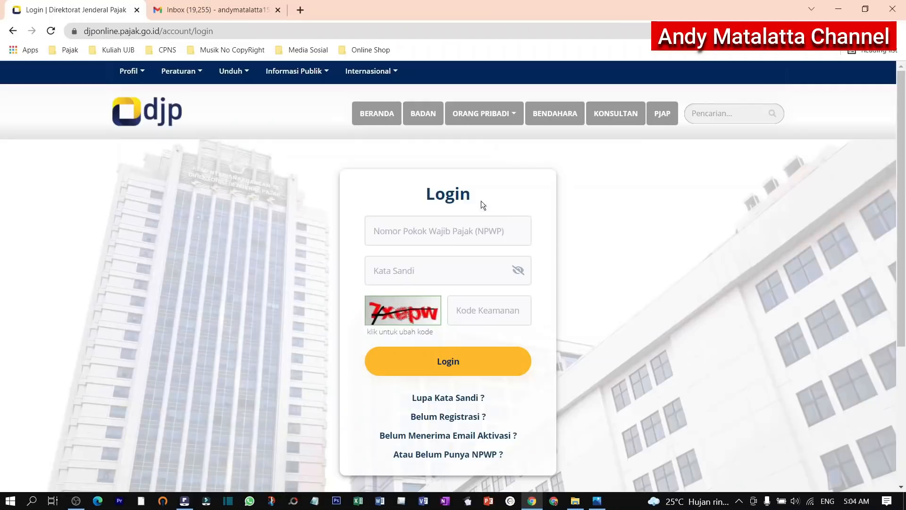
Log in with the taxpayer's NPWP, password and security code, then view the 1721-A1 slip.
left_click(413, 237)
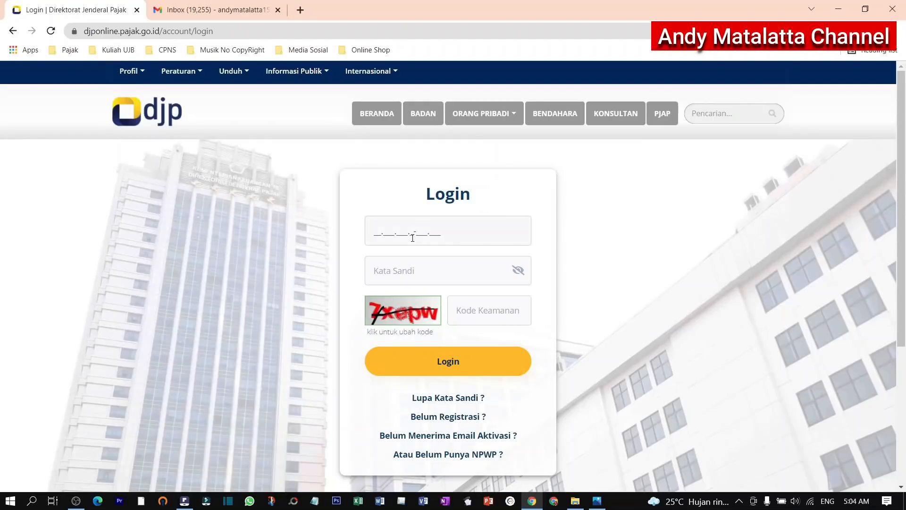
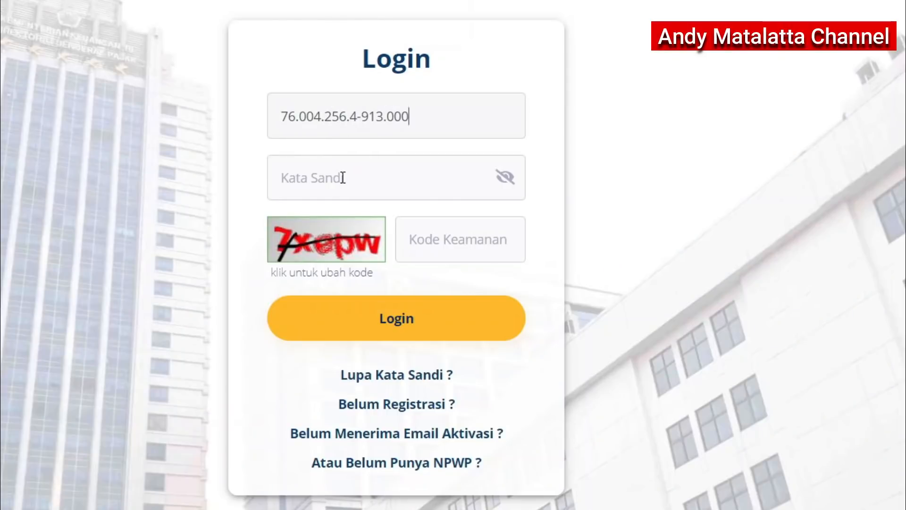
left_click(343, 177)
type("*********")
left_click(433, 239)
type("7x")
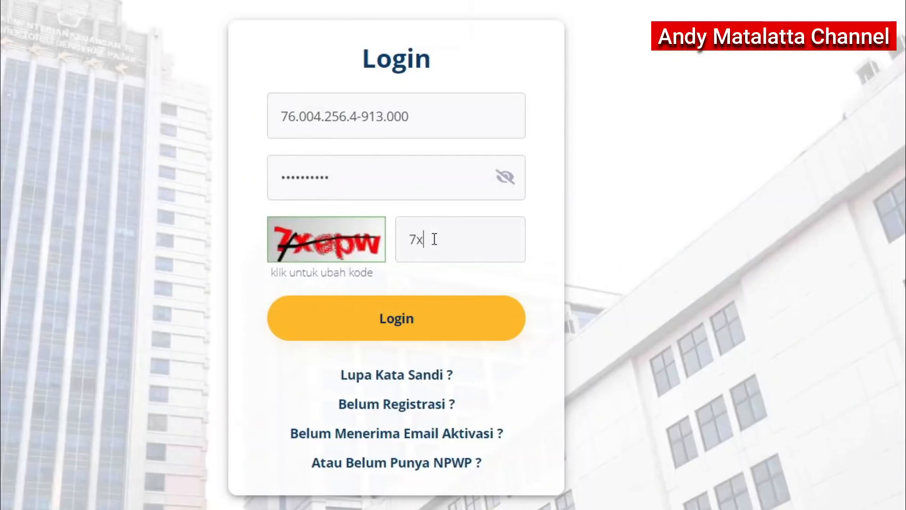
type("epw")
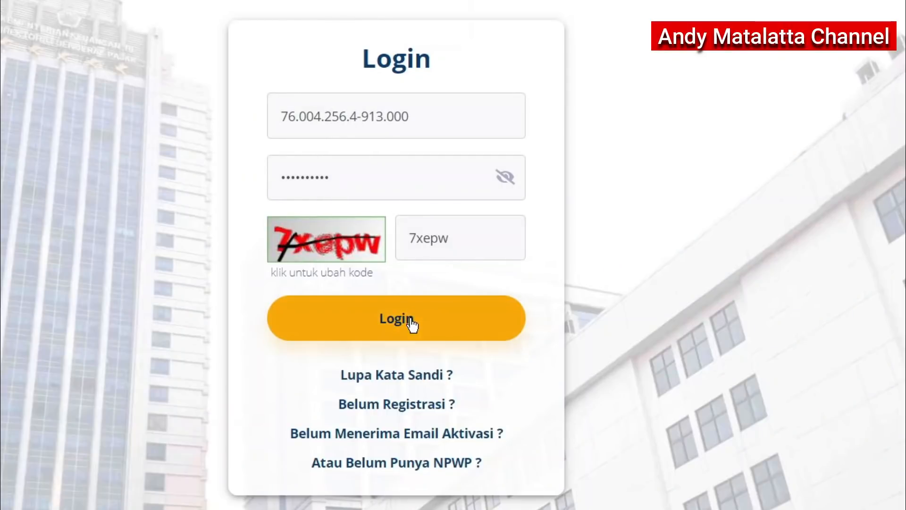
left_click(410, 324)
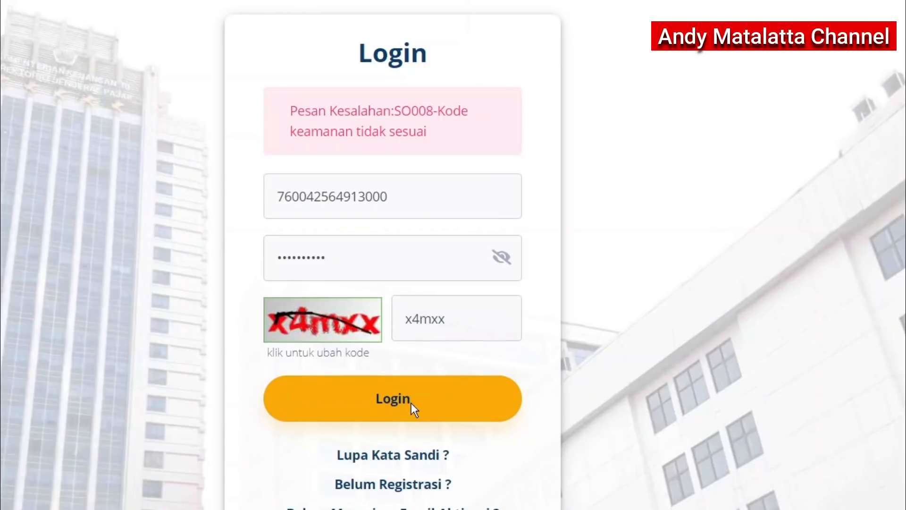
left_click(412, 409)
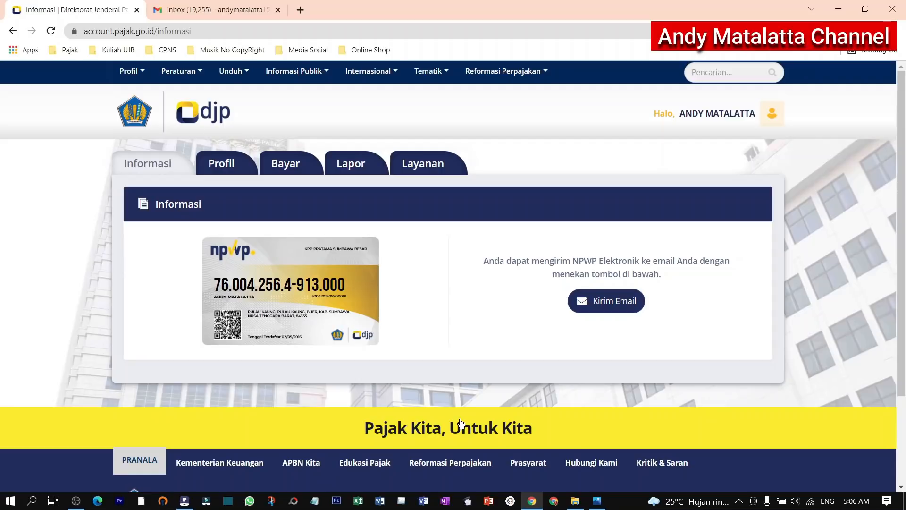
left_click(185, 500)
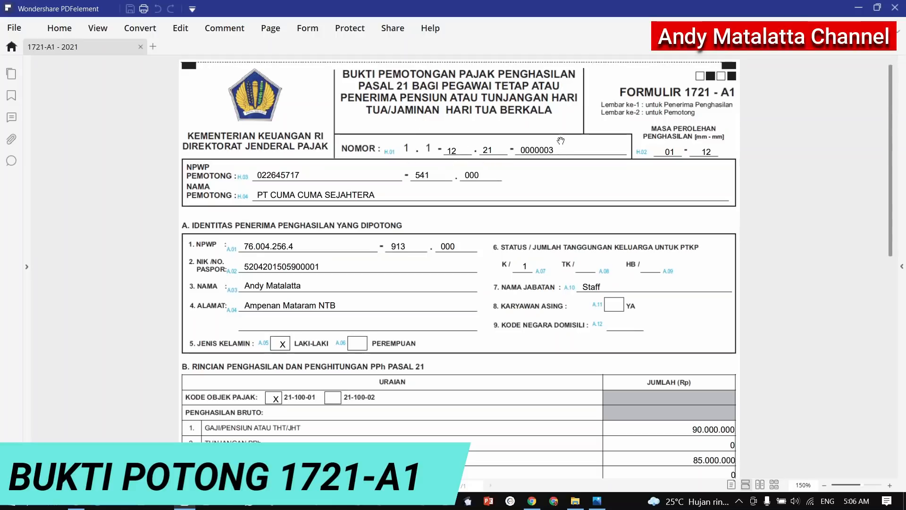
Scroll through the 1721-A1 income and tax figures, view the KK.jpg family card, then return to DJP Online.
scroll(488, 215, "down", 1)
scroll(489, 213, "down", 3)
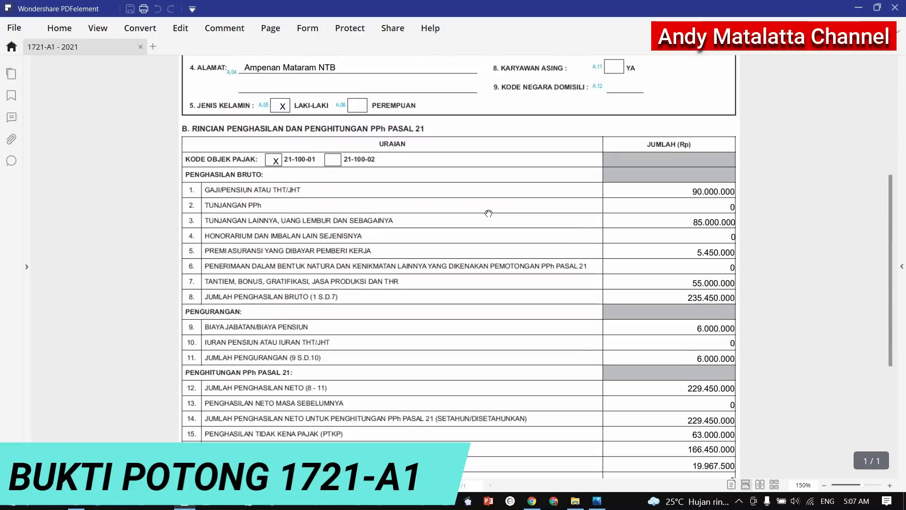
scroll(488, 213, "down", 1)
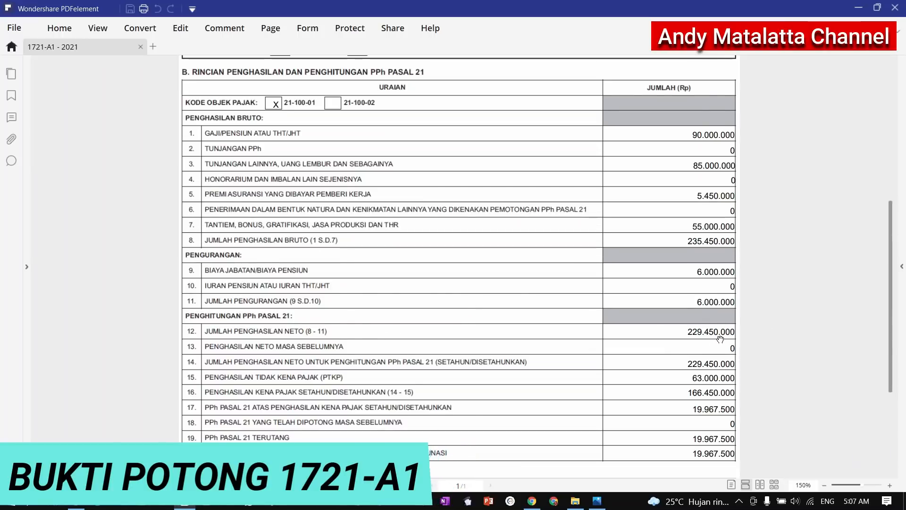
scroll(727, 332, "down", 2)
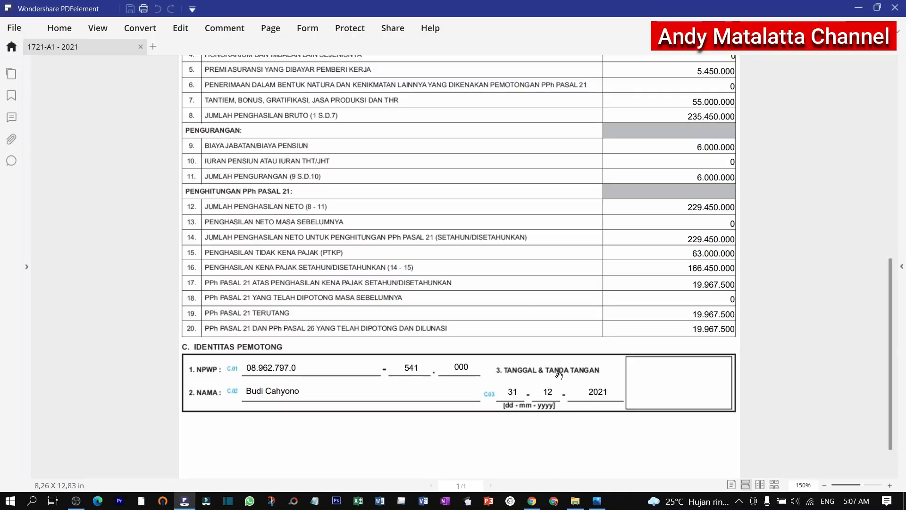
scroll(559, 376, "up", 5)
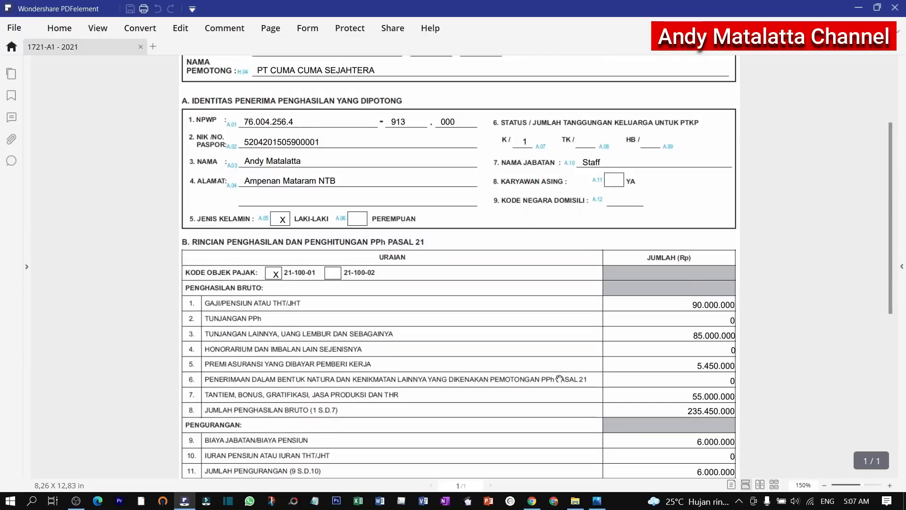
left_click(597, 501)
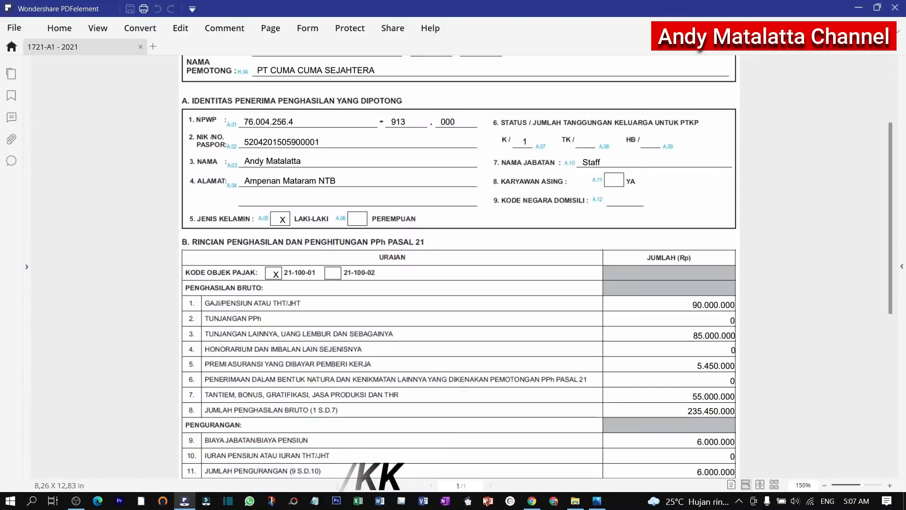
left_click(532, 500)
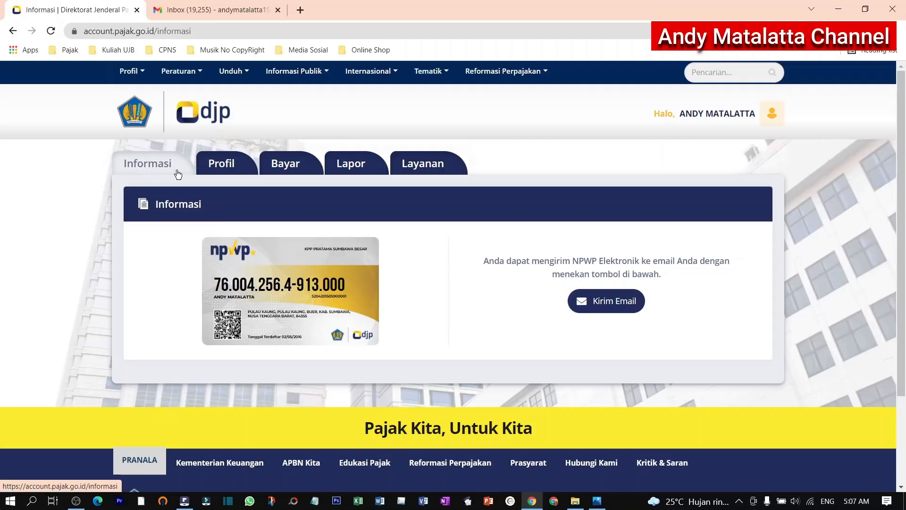
Go to Lapor, open e-Filing and start creating a new SPT return.
left_click(355, 173)
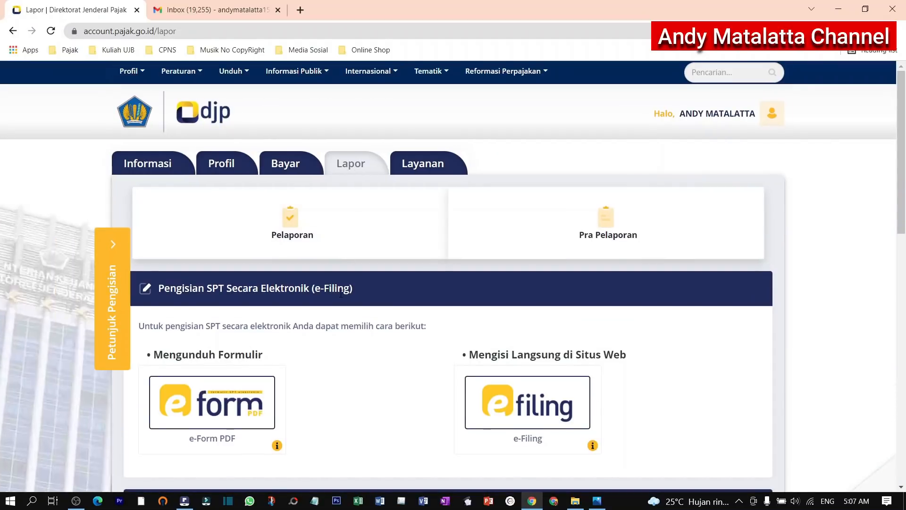
scroll(341, 293, "down", 1)
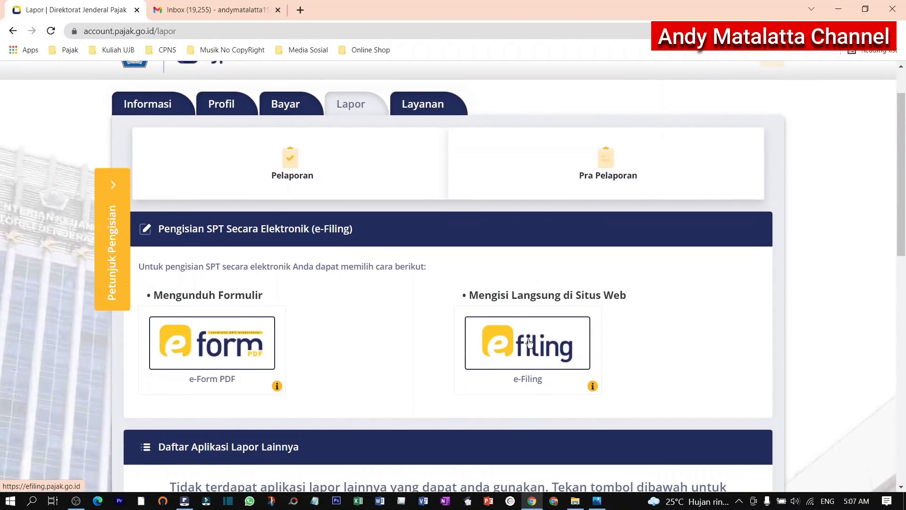
left_click(528, 339)
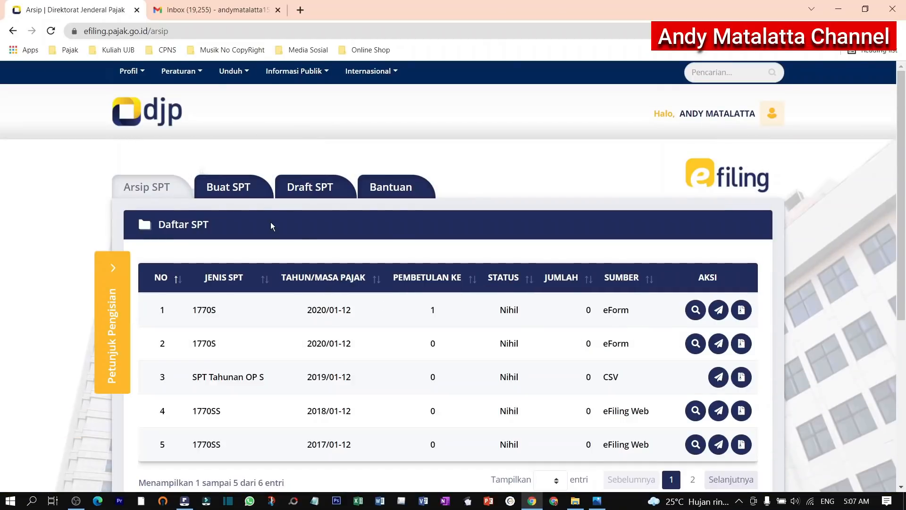
left_click(226, 191)
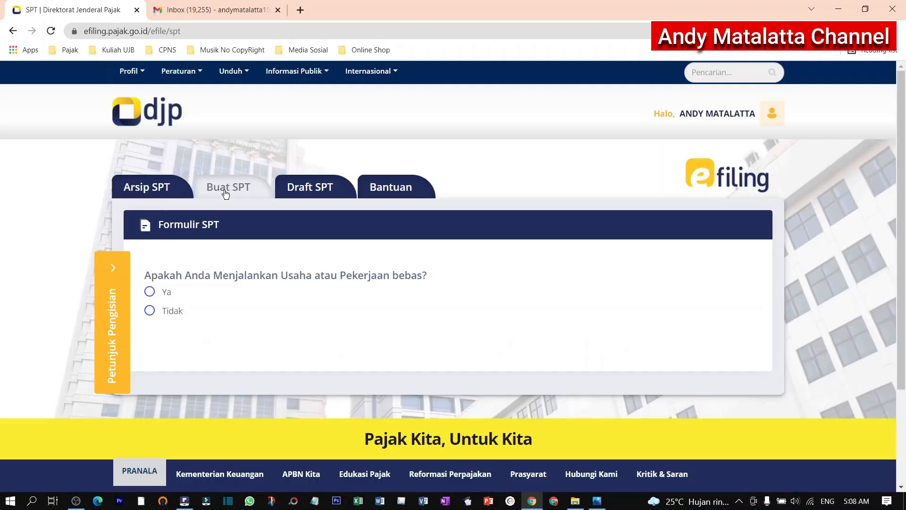
Answer Tidak to the business, separate-filing and under-60-million questions, then start SPT 1770 S in guided mode.
scroll(255, 298, "down", 1)
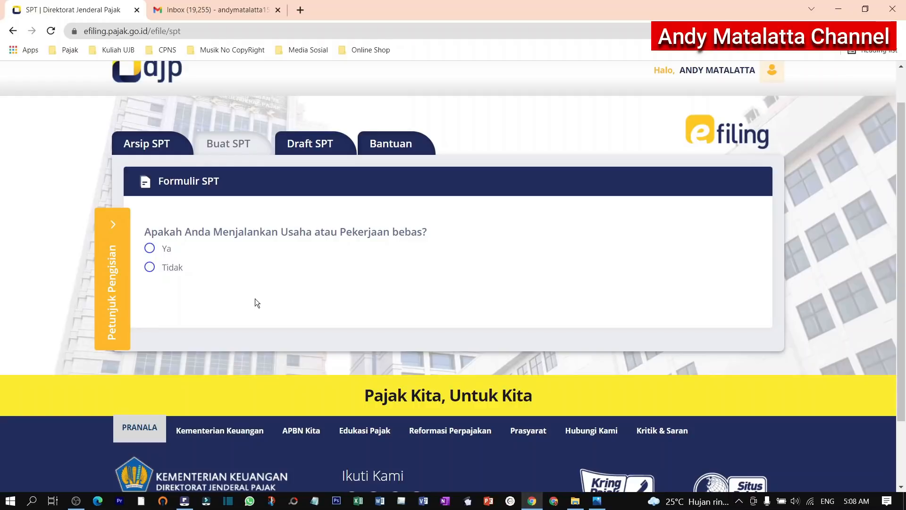
left_click(150, 267)
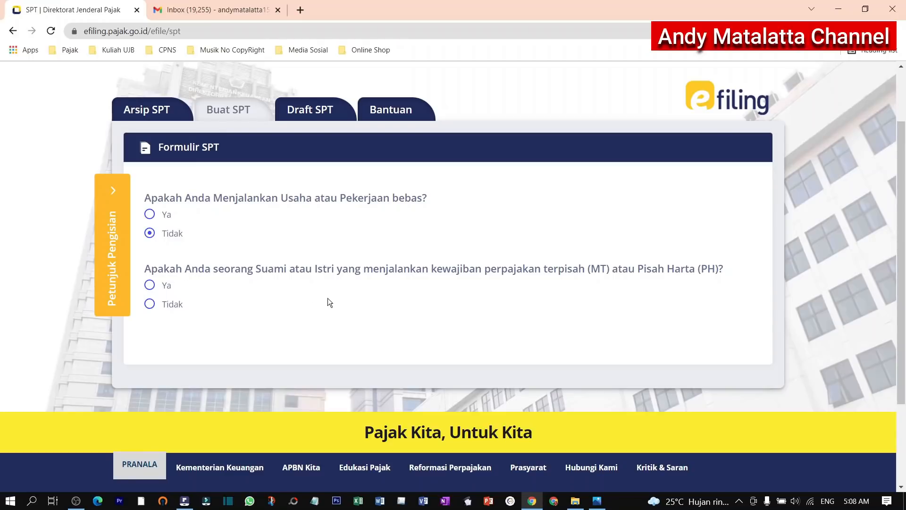
left_click(150, 303)
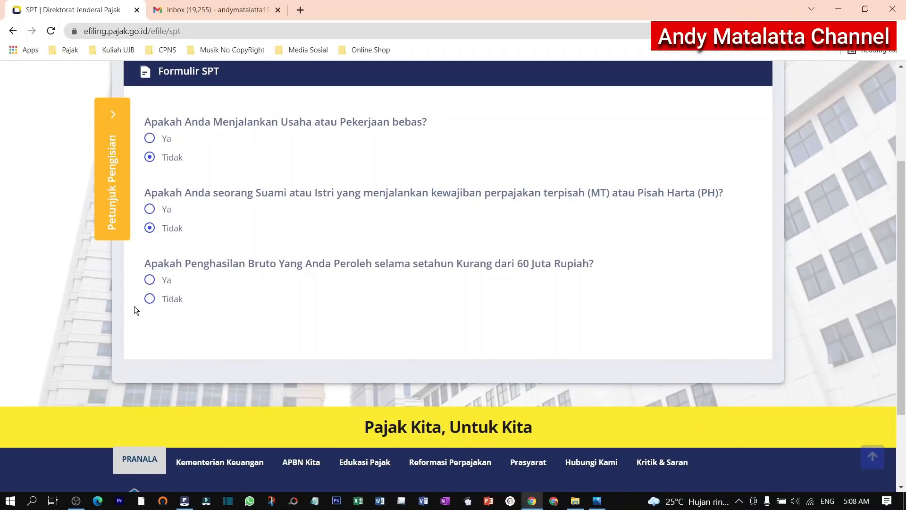
left_click(151, 301)
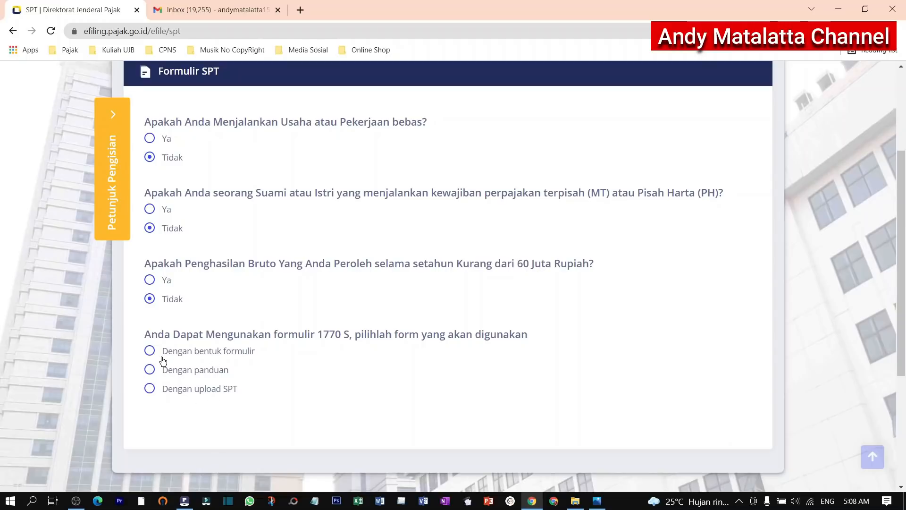
left_click(150, 370)
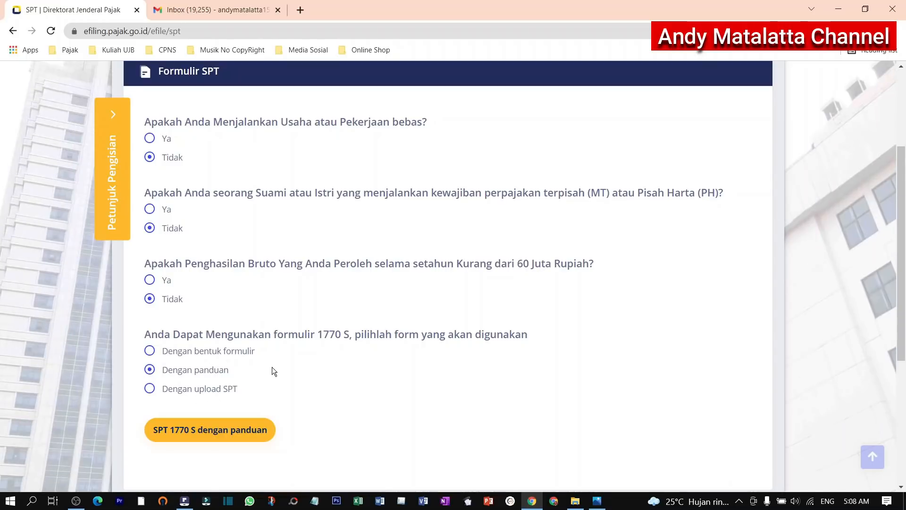
scroll(272, 367, "down", 1)
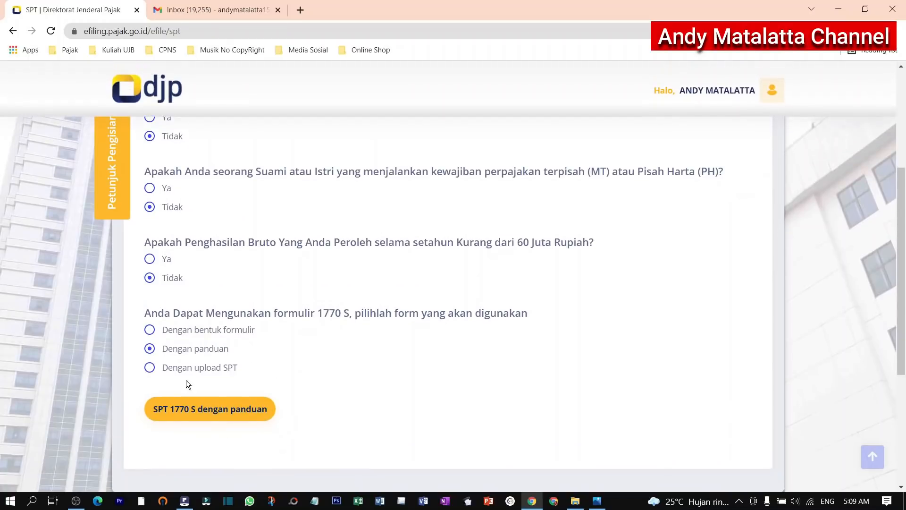
left_click(193, 418)
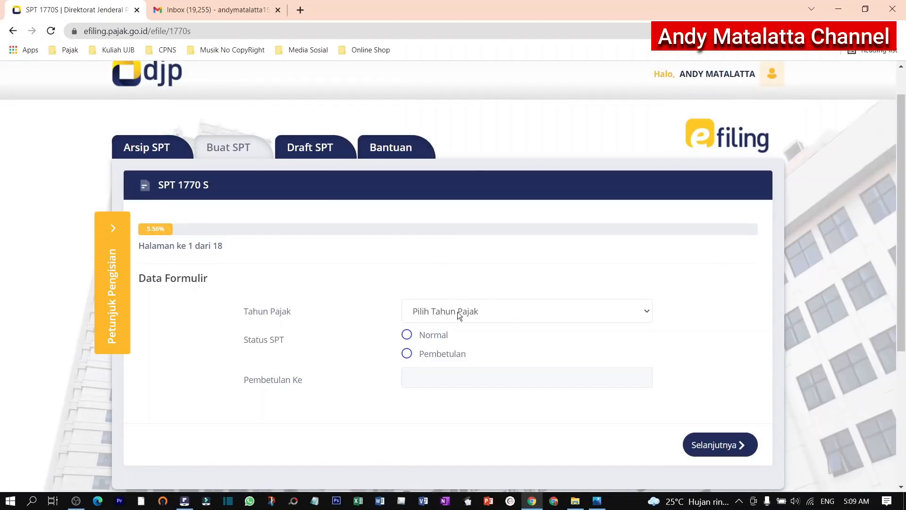
Choose tax year 2021 and Normal SPT status, then continue to page 2.
left_click(469, 315)
left_click(470, 315)
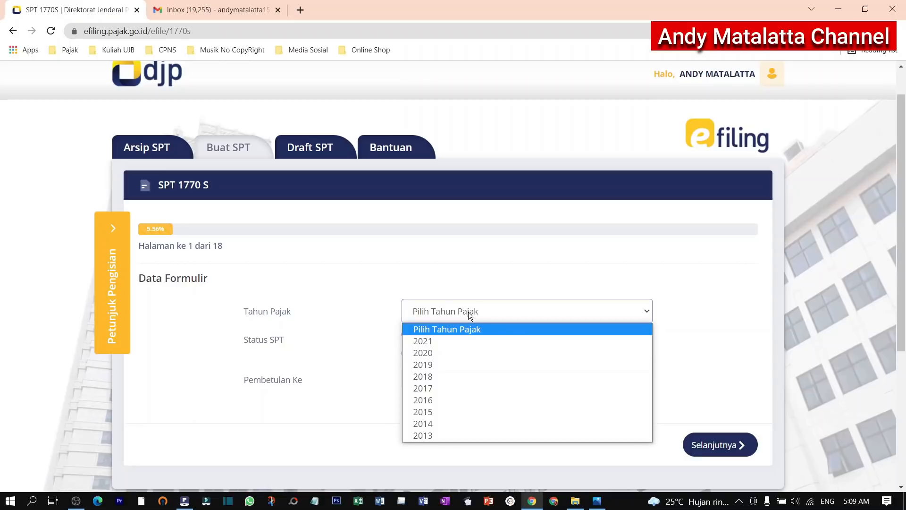
left_click(451, 339)
left_click(431, 338)
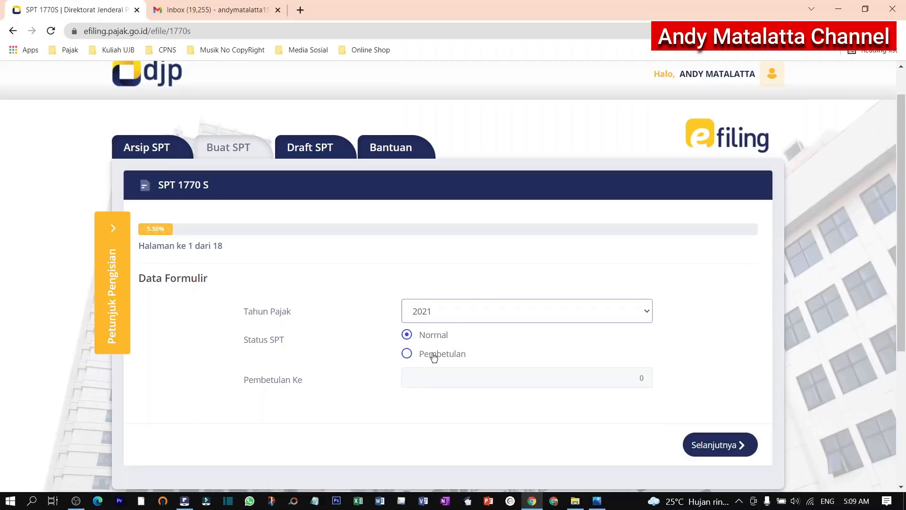
scroll(434, 357, "down", 1)
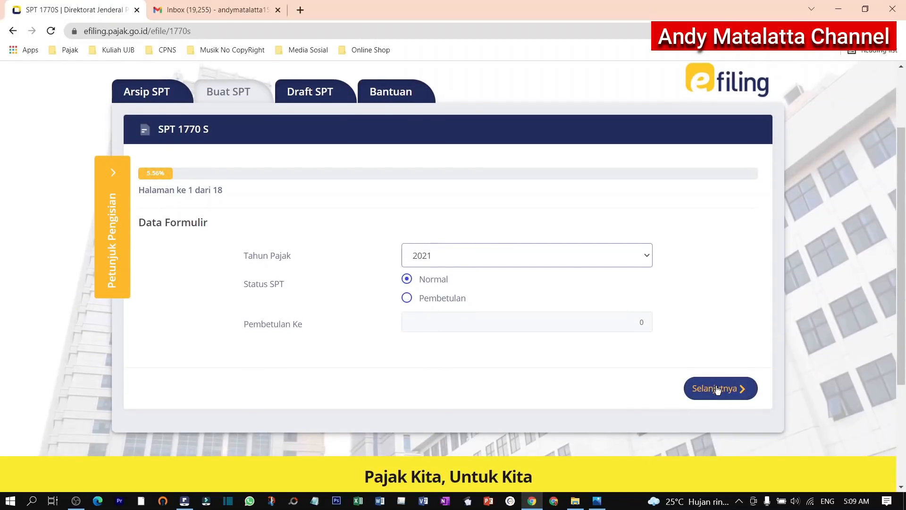
left_click(716, 389)
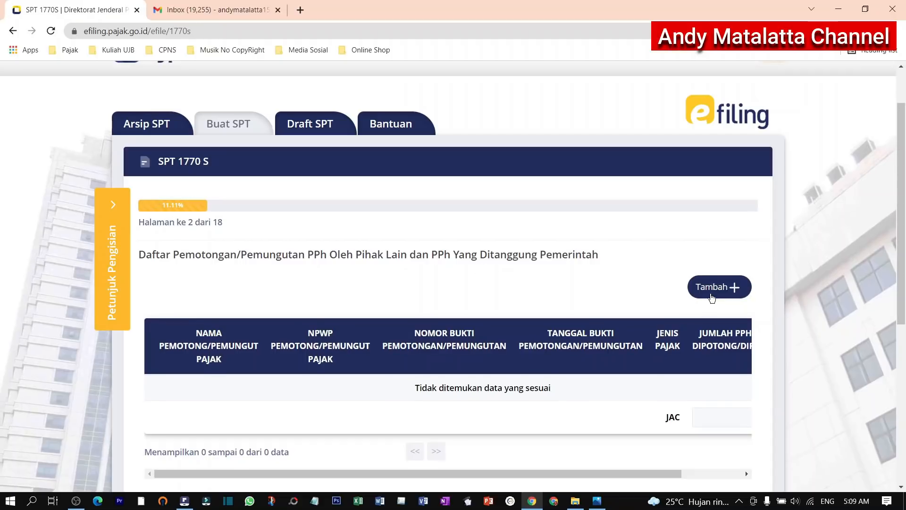
Add a new withholding slip with tax type Pasal 21, dismissing the ERR090 error.
left_click(717, 293)
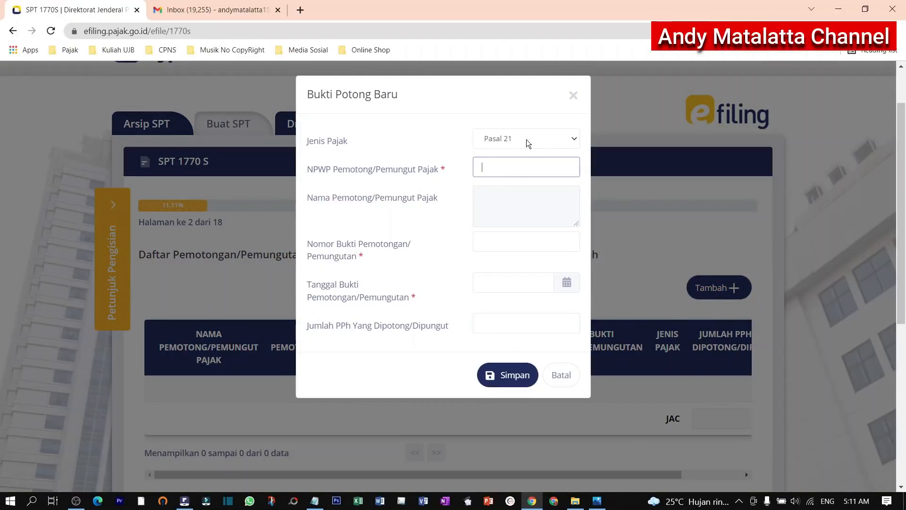
left_click(529, 144)
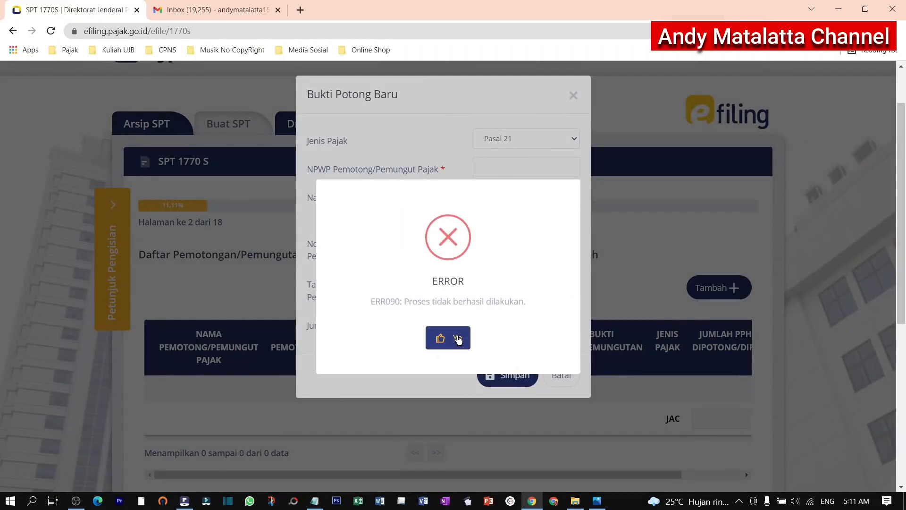
left_click(456, 339)
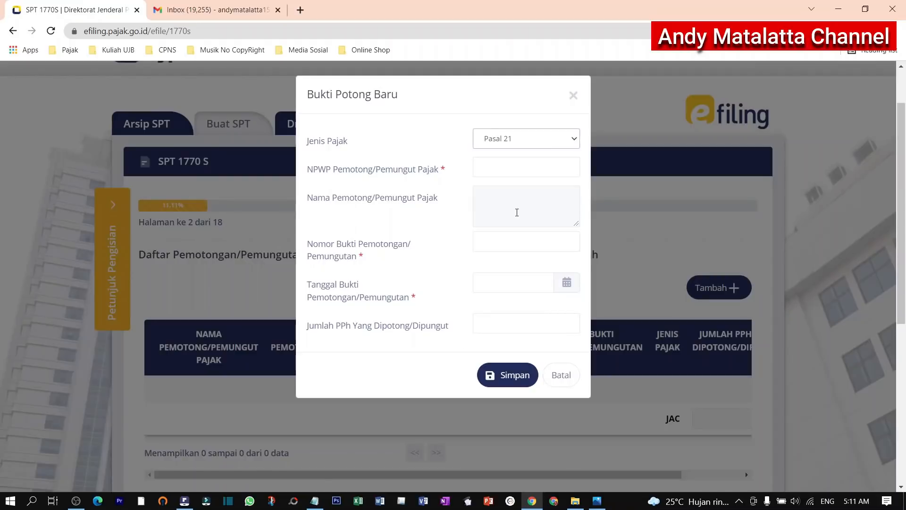
left_click(548, 145)
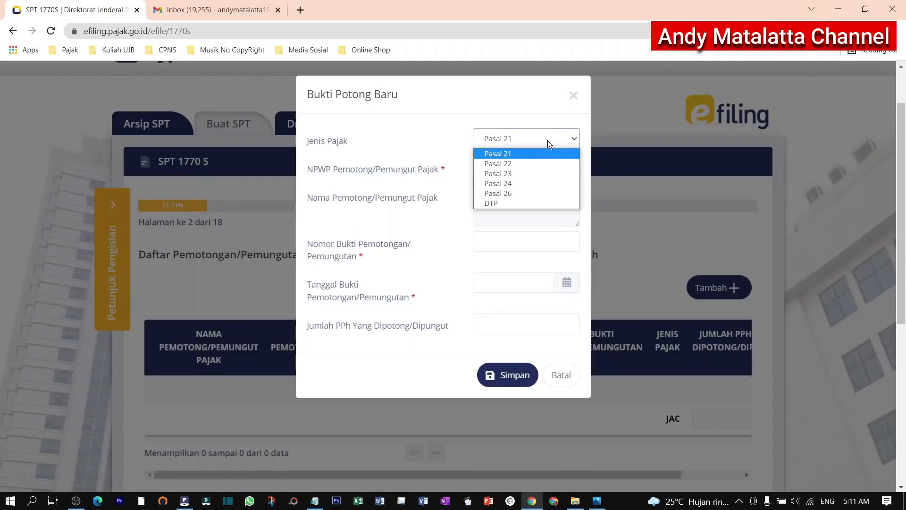
left_click(521, 154)
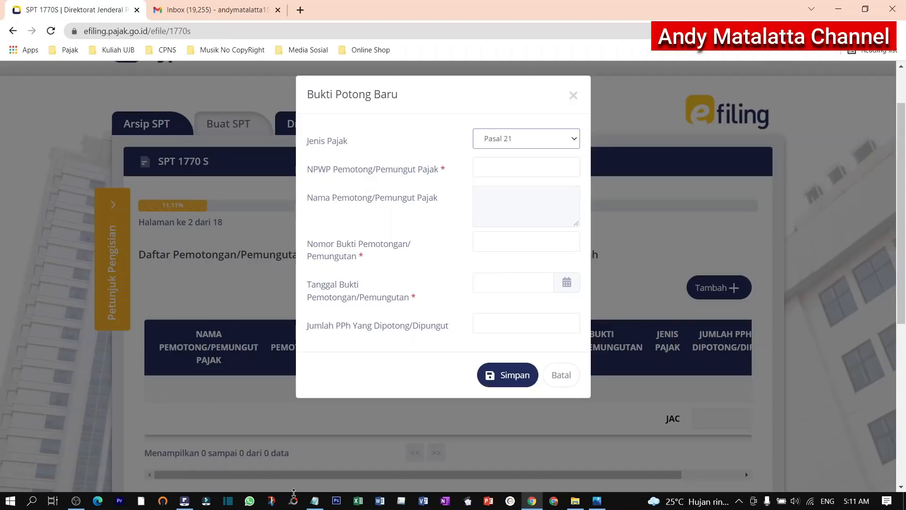
Paste the withholder's NPWP from the notes so the withholder name fills in.
left_click(310, 505)
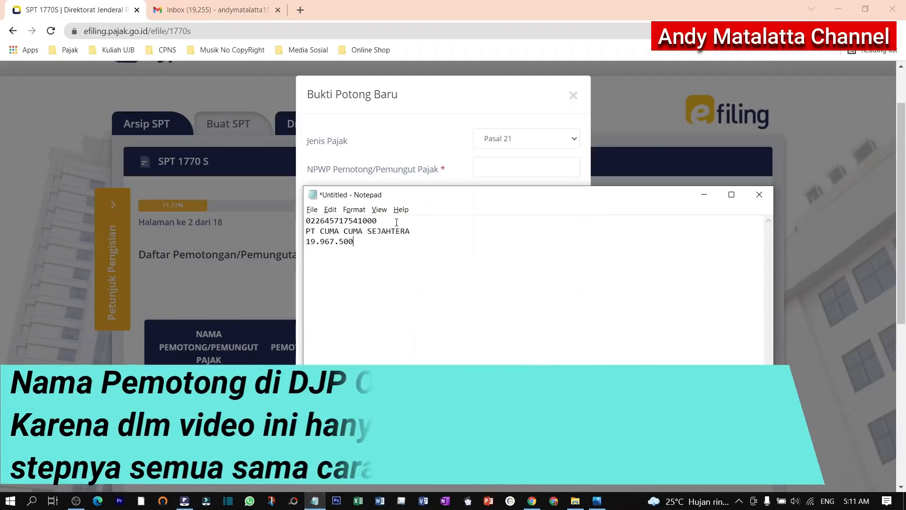
left_click_drag(377, 220, 313, 220)
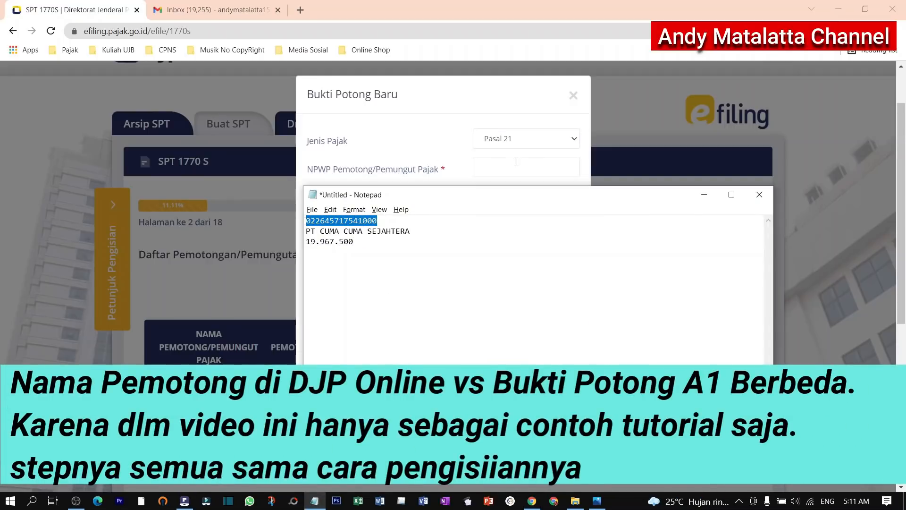
left_click(514, 162)
key("ctrl+v")
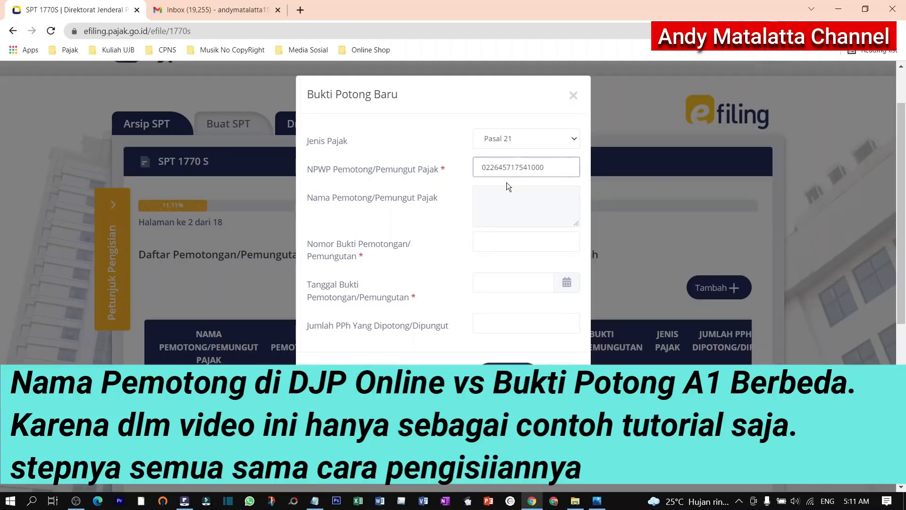
left_click(504, 194)
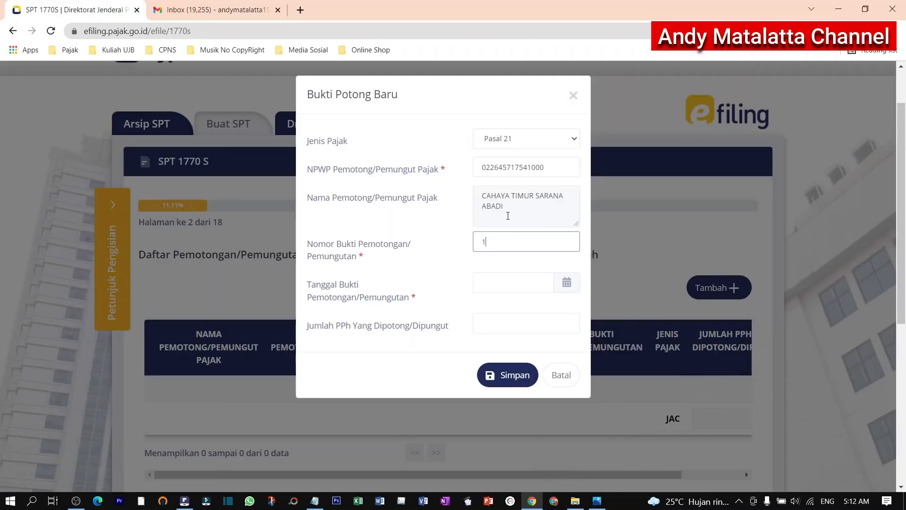
left_click(184, 501)
scroll(294, 349, "up", 5)
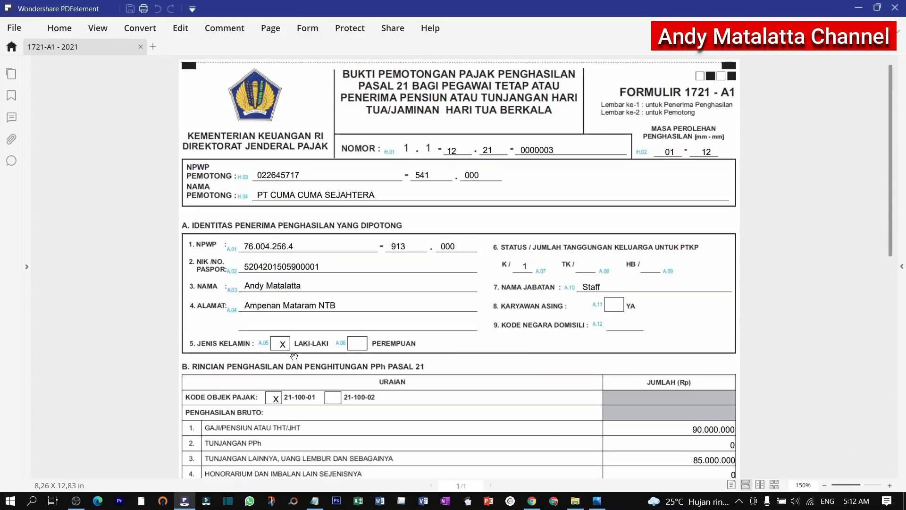
key("alt+Tab")
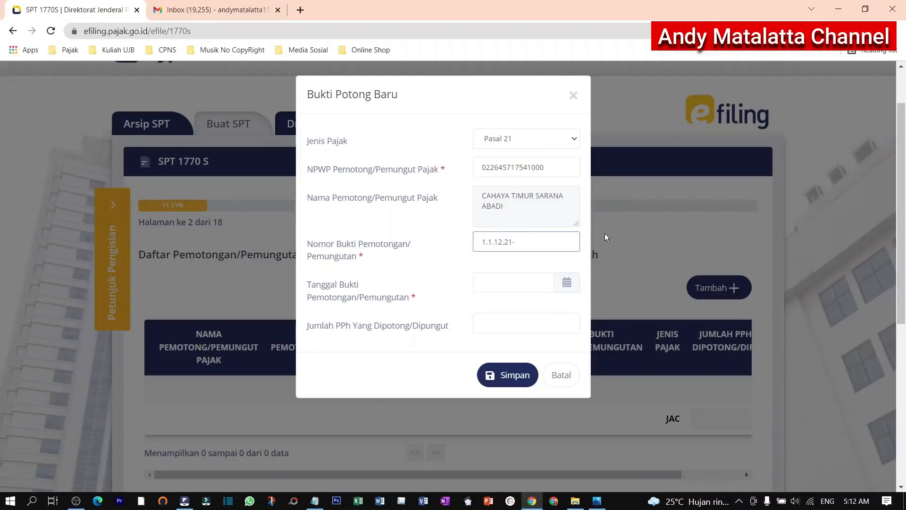
left_click_drag(551, 243, 471, 242)
key("alt+Tab")
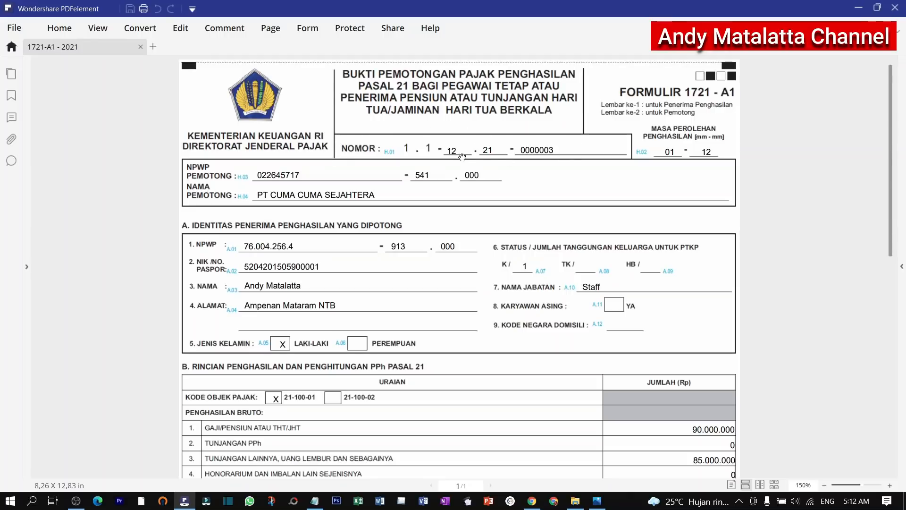
key("alt+Tab")
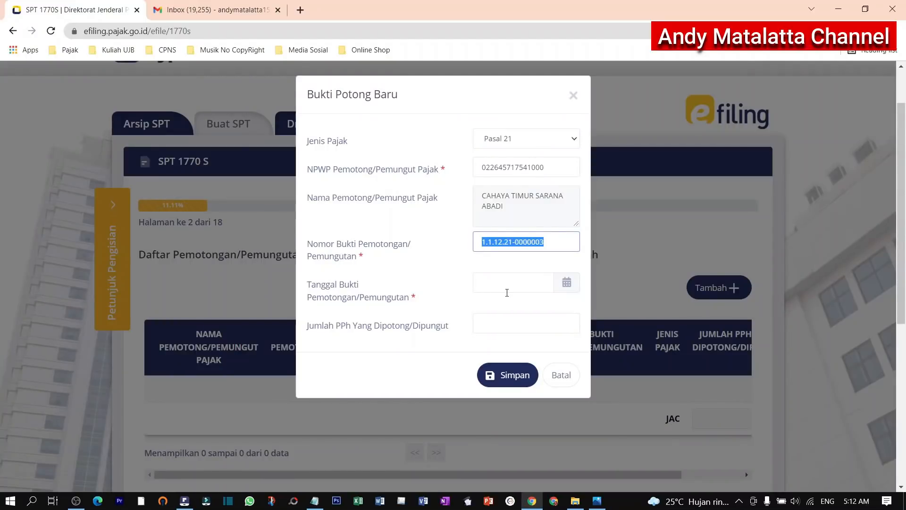
key("alt+Tab")
scroll(505, 291, "down", 5)
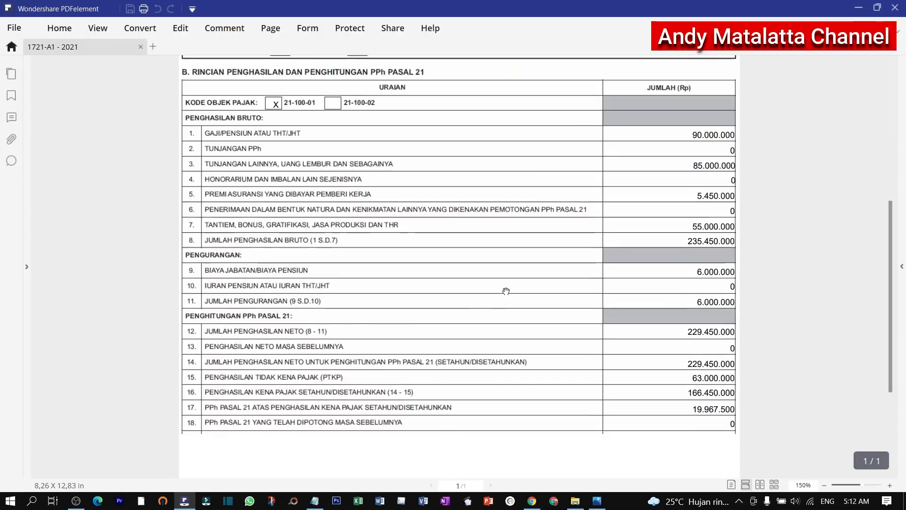
scroll(506, 292, "down", 5)
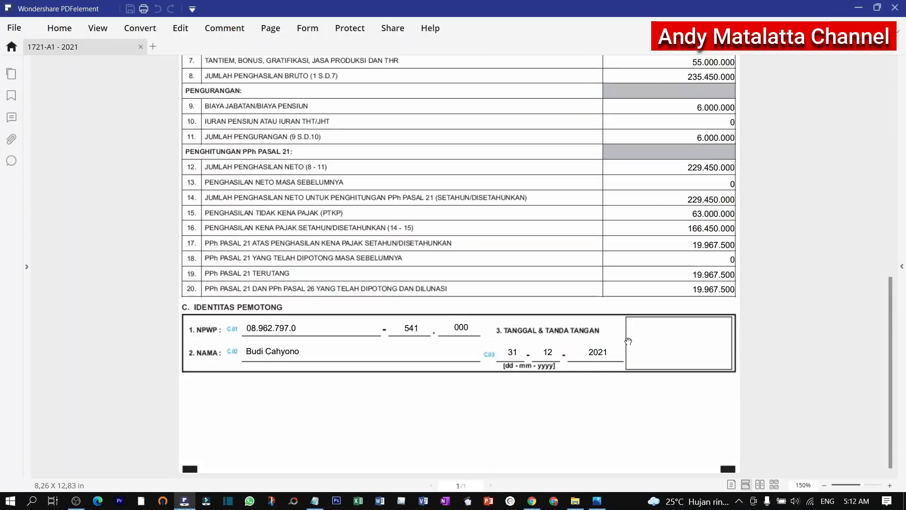
key("alt+Tab")
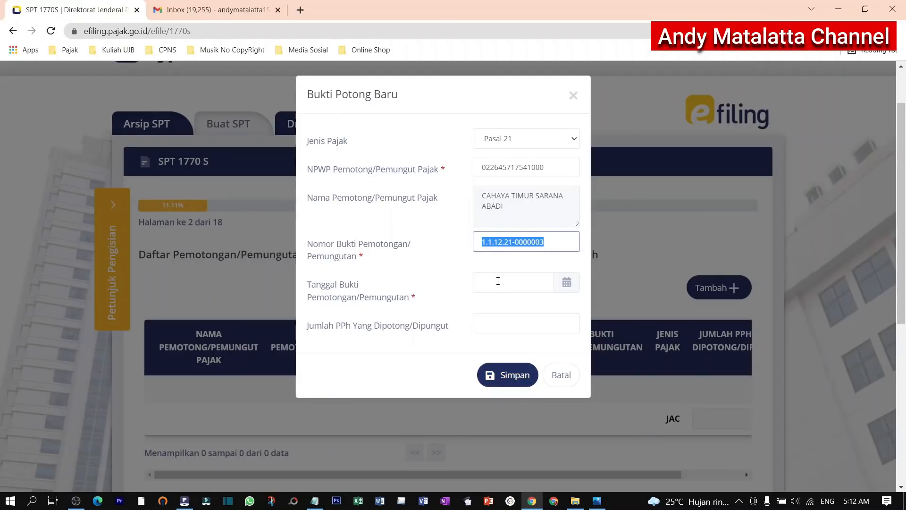
Set the slip date to 31-12-2021 and enter the withheld amount 19.967.500.
left_click(498, 281)
left_click(488, 106)
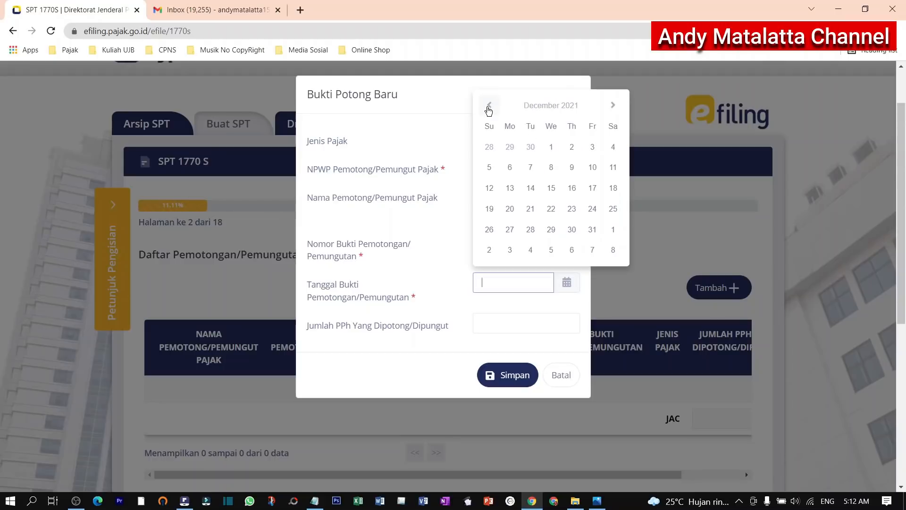
left_click(593, 233)
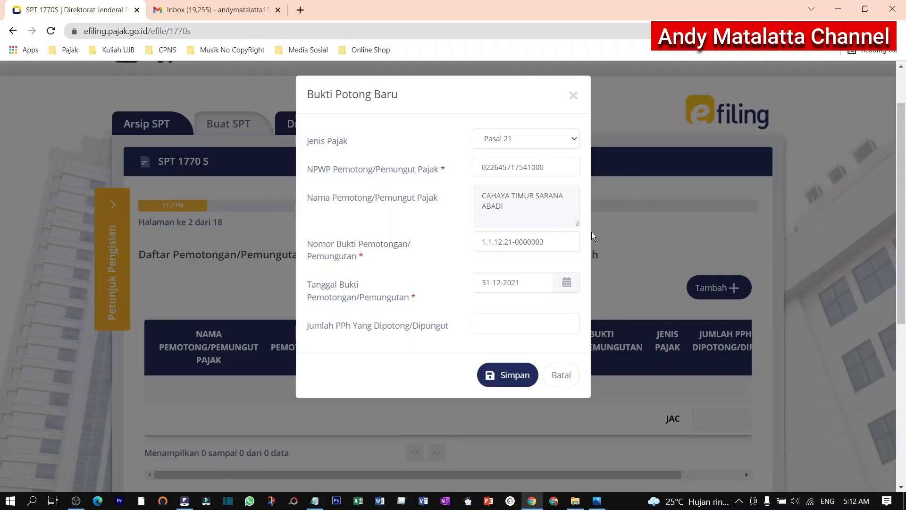
left_click(509, 322)
key("alt+Tab")
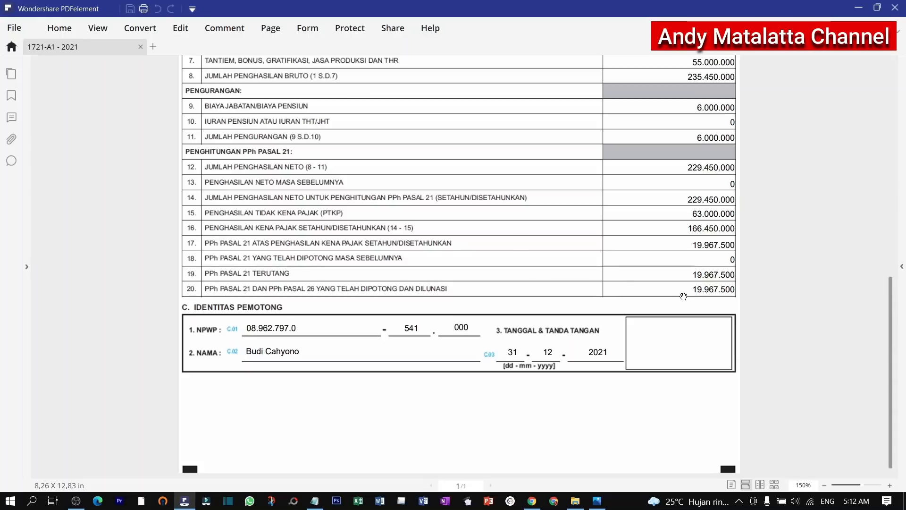
key("alt+Tab")
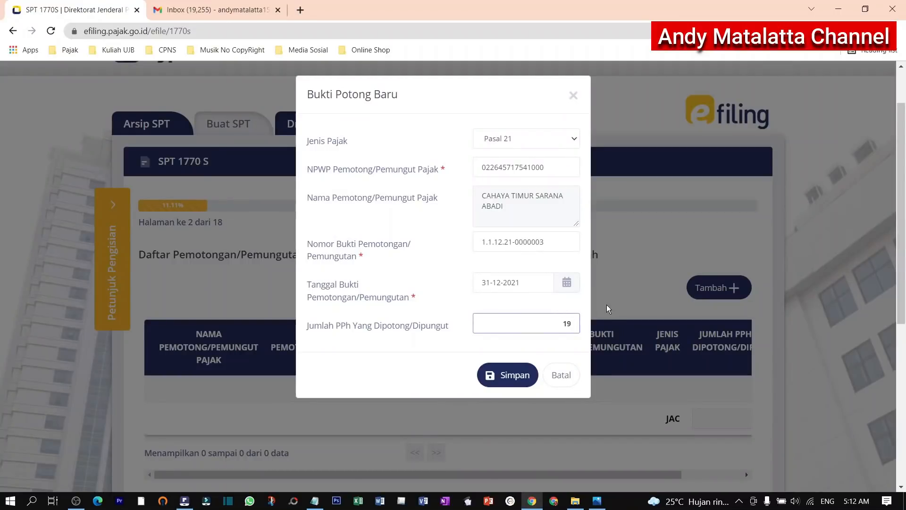
type("19.967.500")
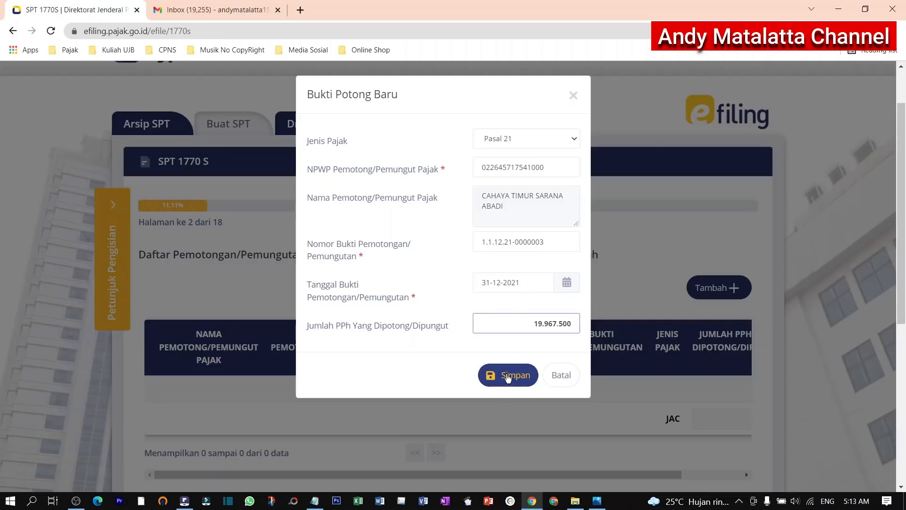
Save the Pasal 21 slip to the list and advance to page 3 of 18.
left_click(507, 376)
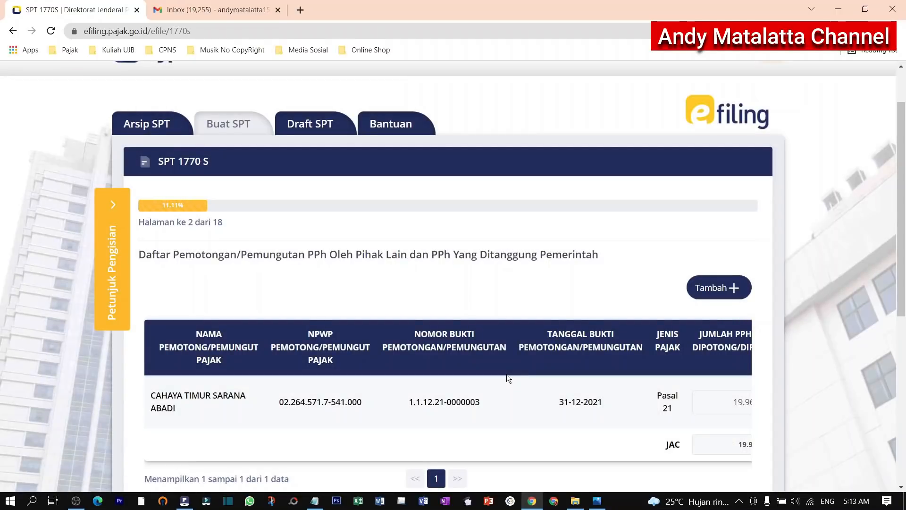
scroll(506, 375, "down", 1)
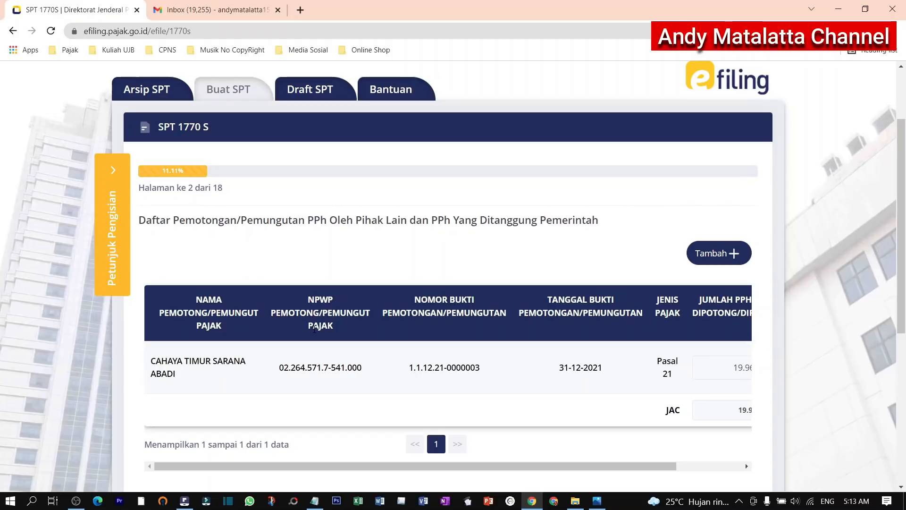
scroll(313, 331, "down", 2)
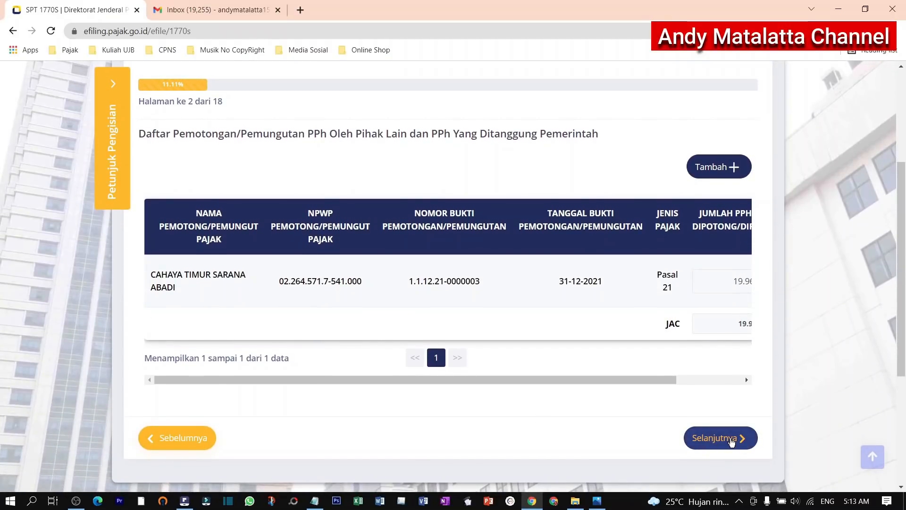
left_click(731, 440)
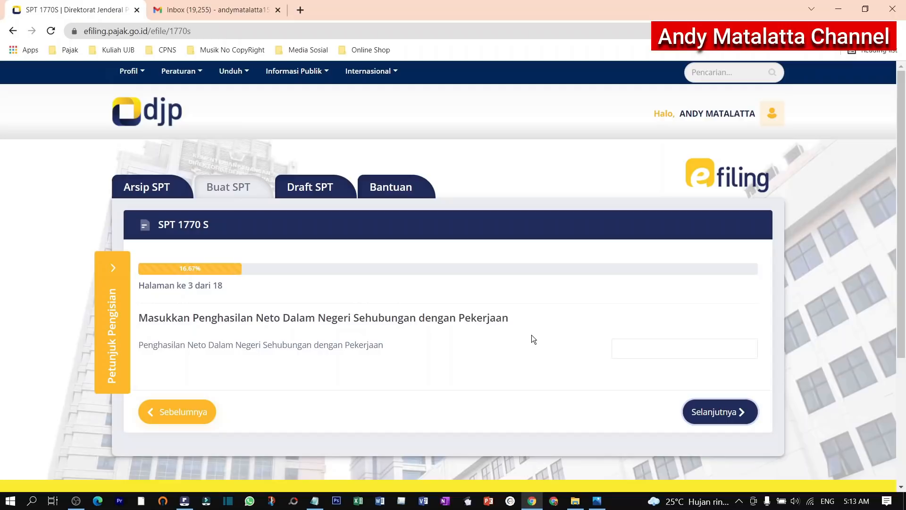
Enter net domestic employment income 229.450.000, verified against row 12 of the 1721-A1 slip.
left_click(652, 349)
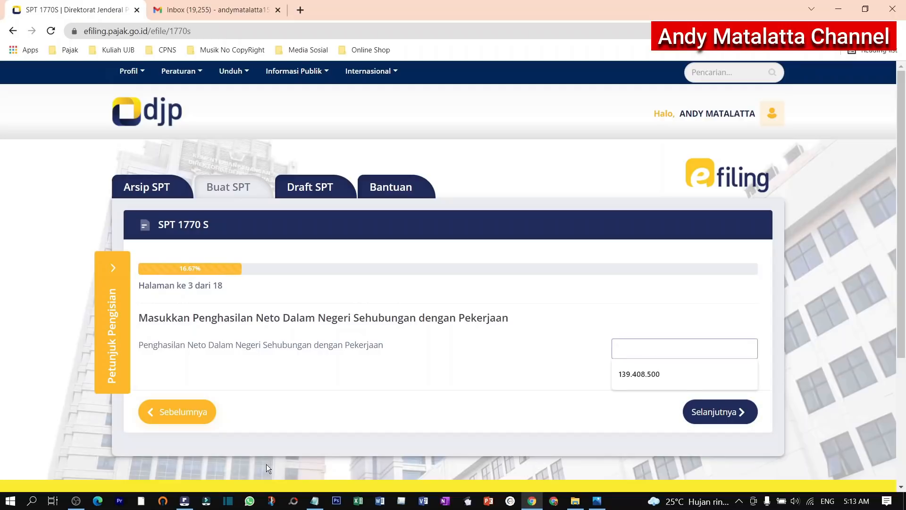
left_click(184, 500)
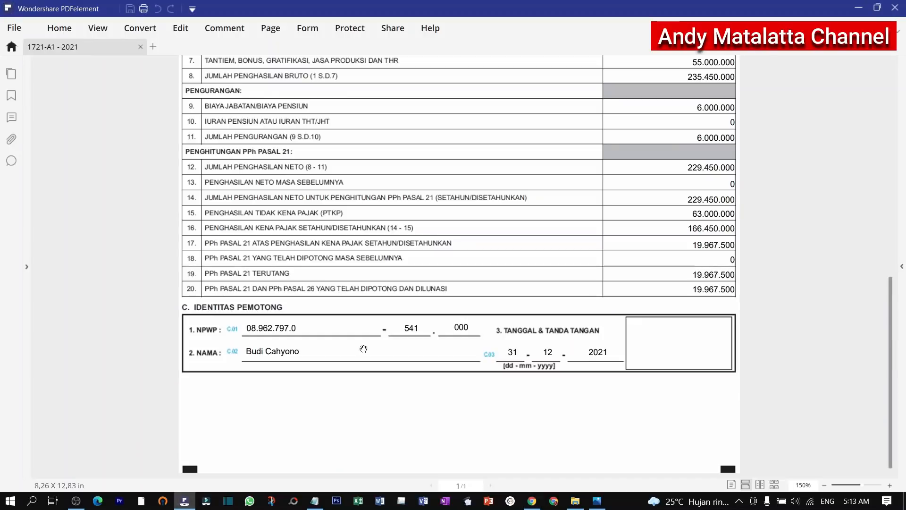
scroll(388, 340, "up", 3)
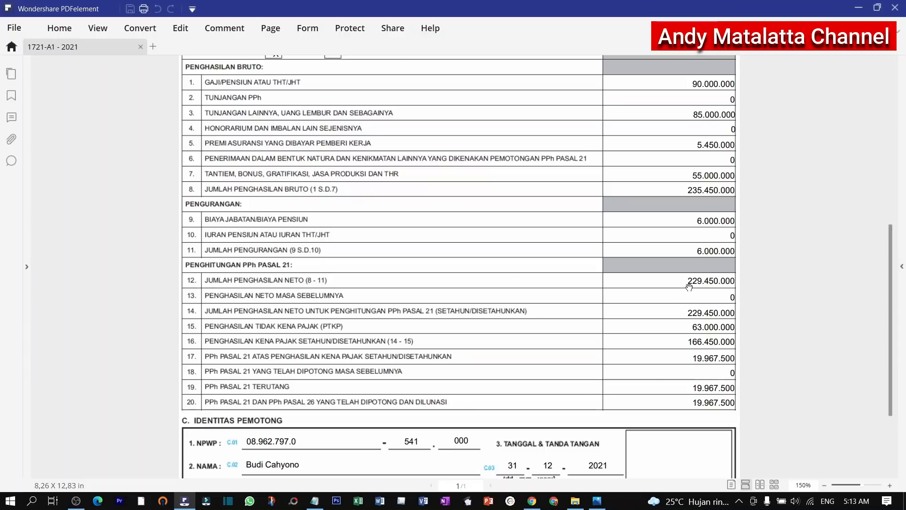
key("alt+Tab")
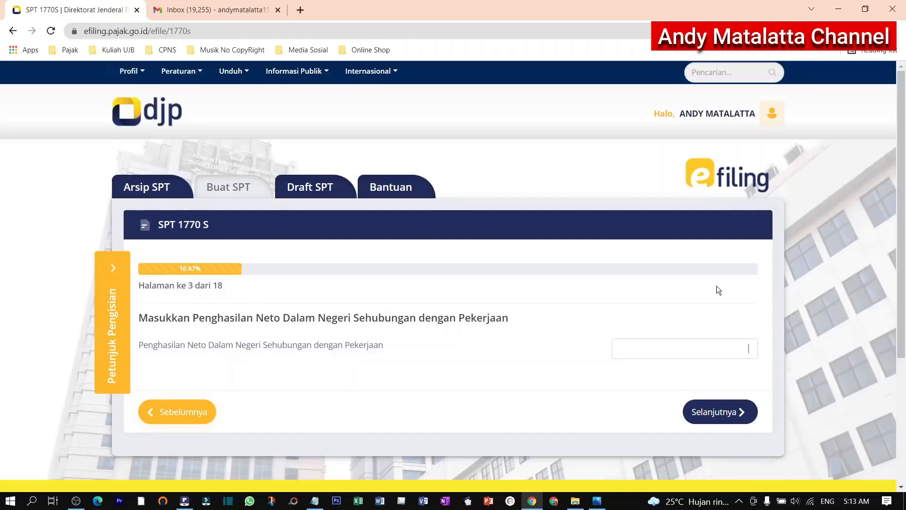
type("2")
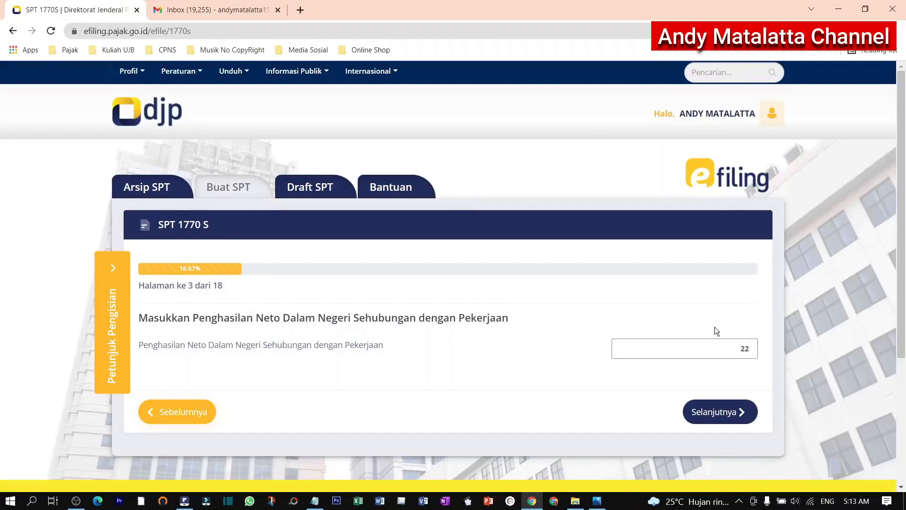
type(".29")
type("4.500")
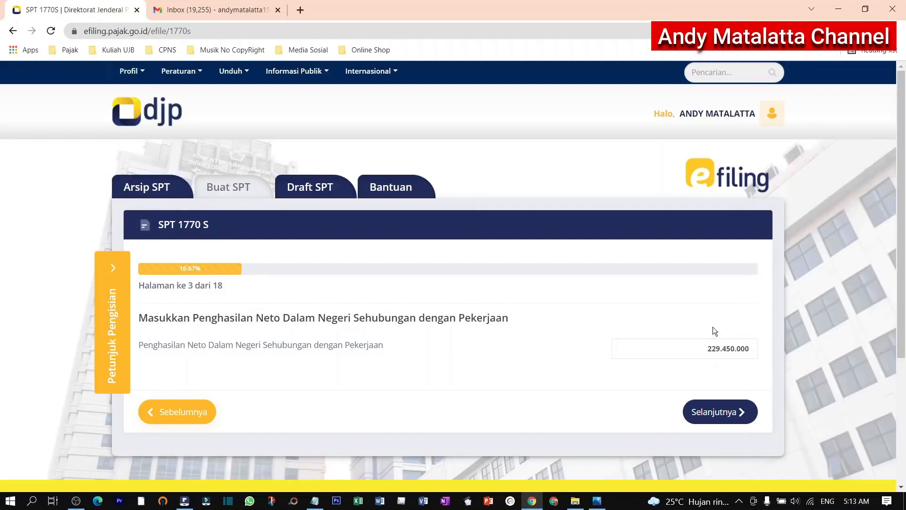
key("alt+Tab")
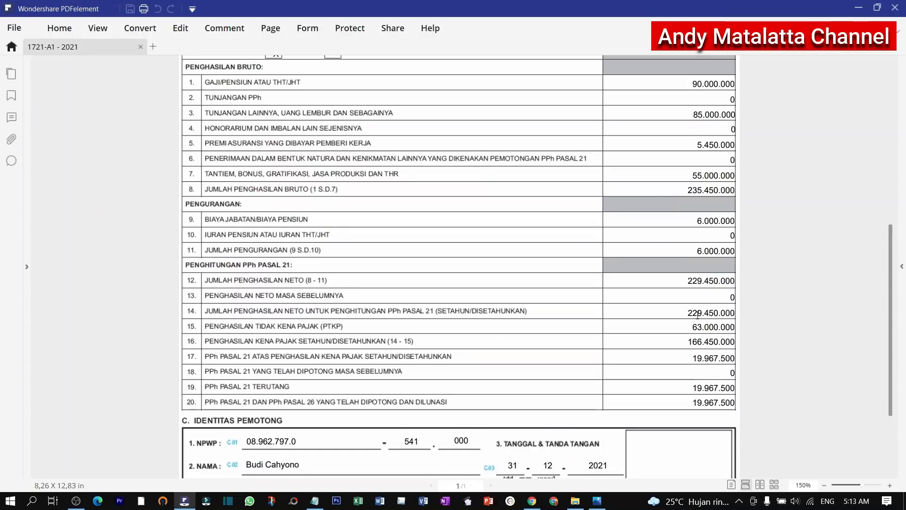
scroll(697, 314, "up", 6)
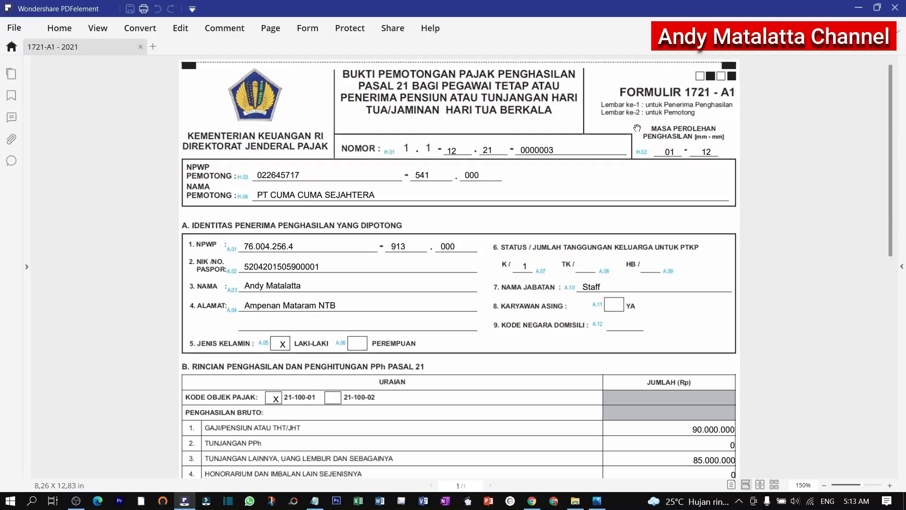
scroll(594, 308, "down", 2)
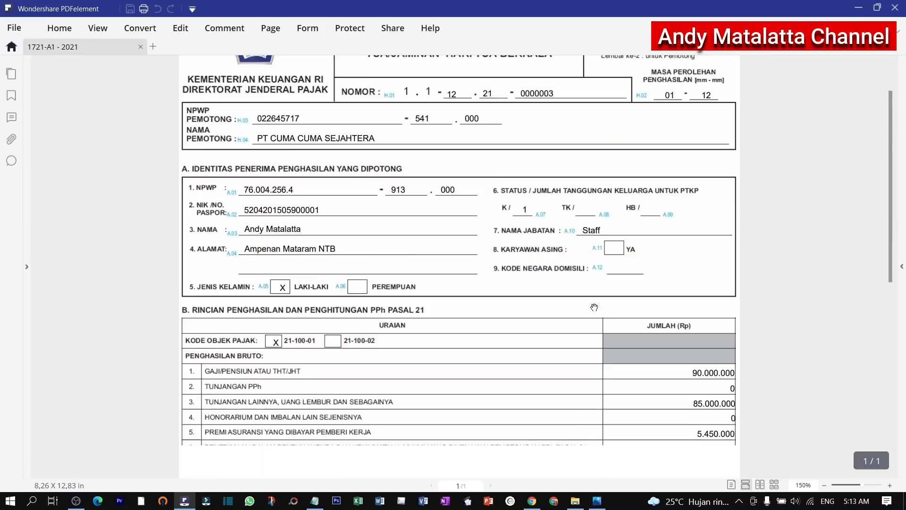
key("alt+Tab")
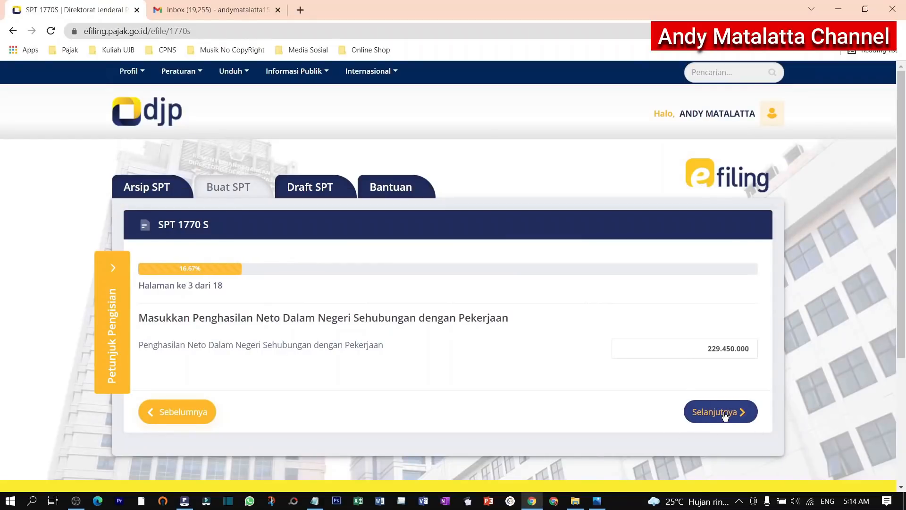
Move to page 4 and answer Tidak to other domestic income and foreign income.
left_click(726, 414)
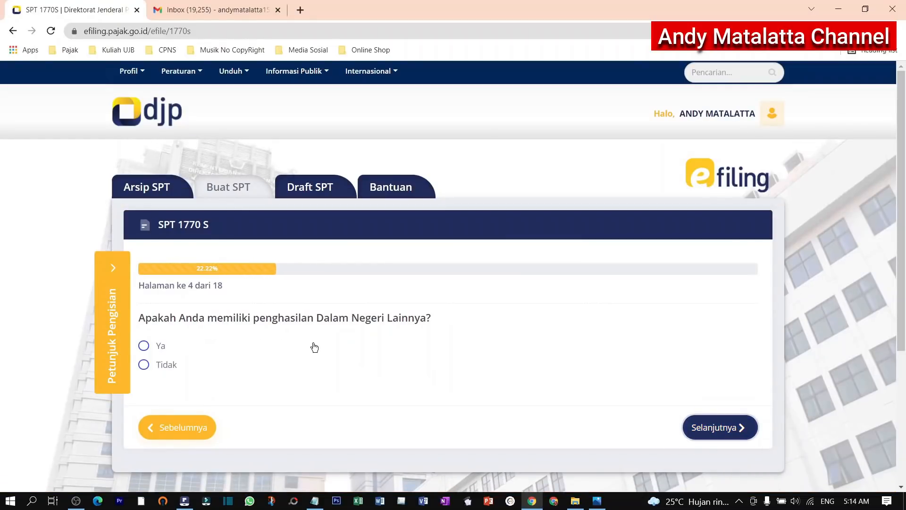
scroll(314, 348, "down", 1)
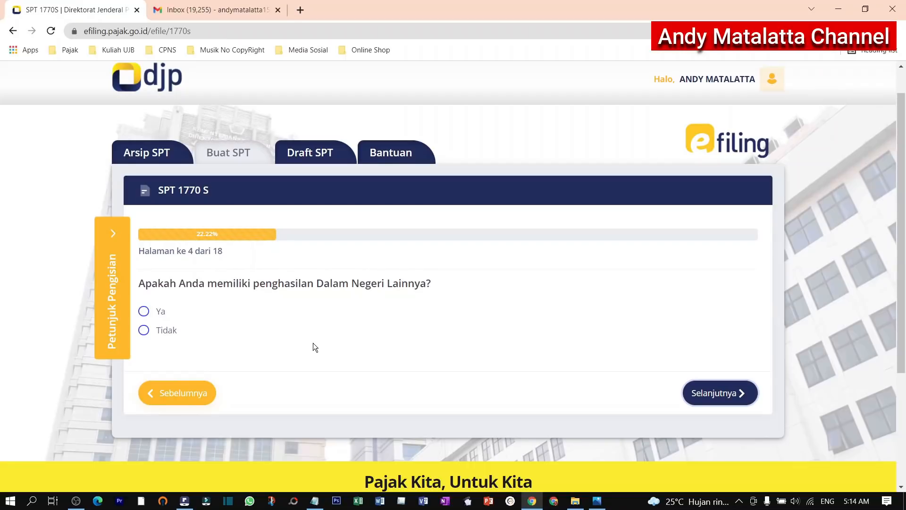
scroll(312, 343, "down", 1)
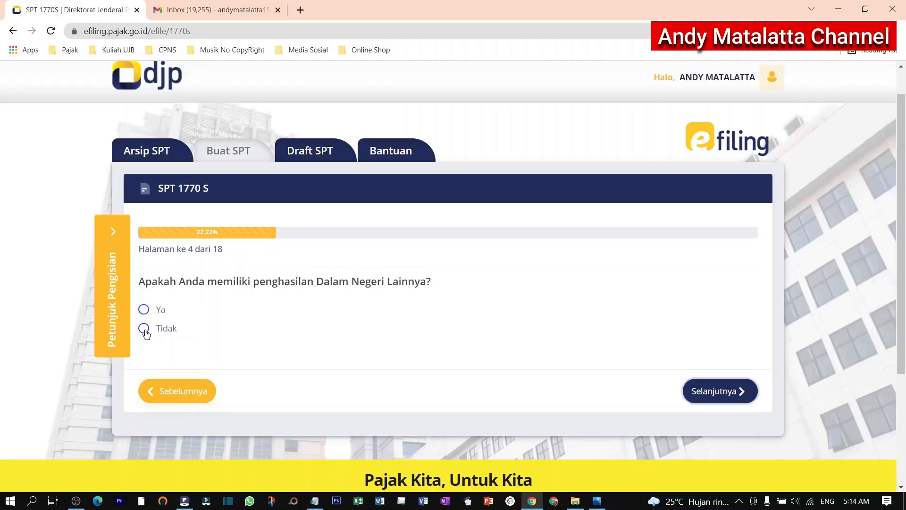
left_click(144, 329)
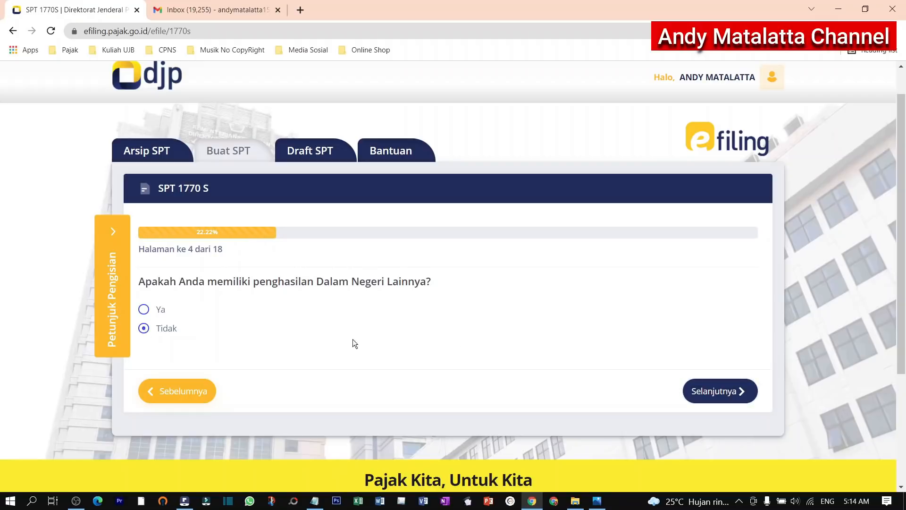
left_click(700, 399)
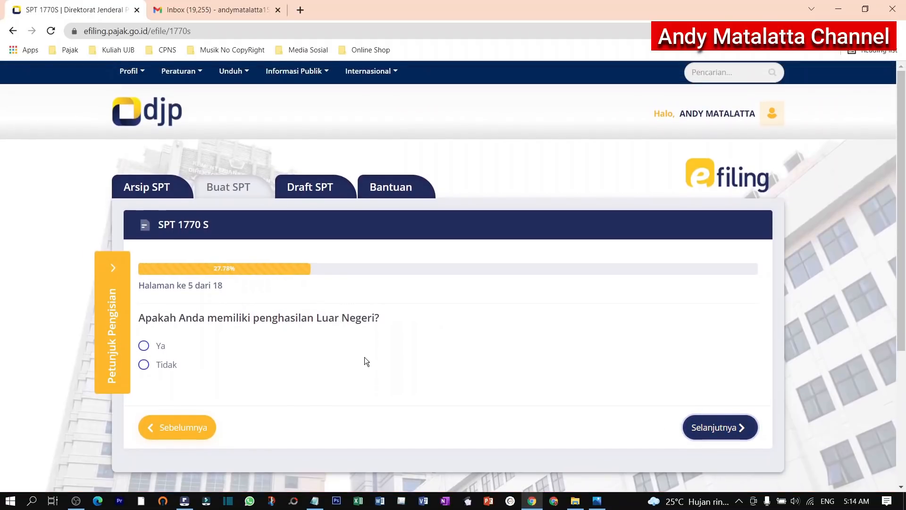
scroll(244, 368, "down", 1)
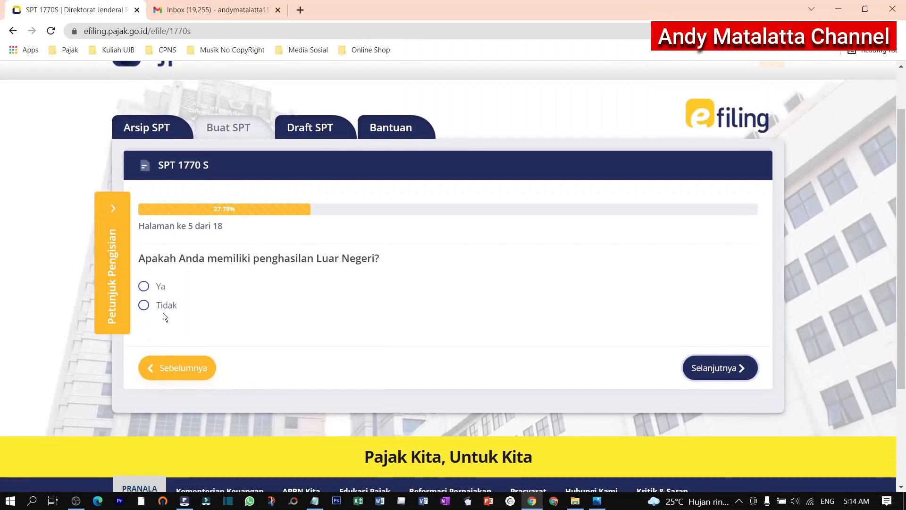
left_click(146, 307)
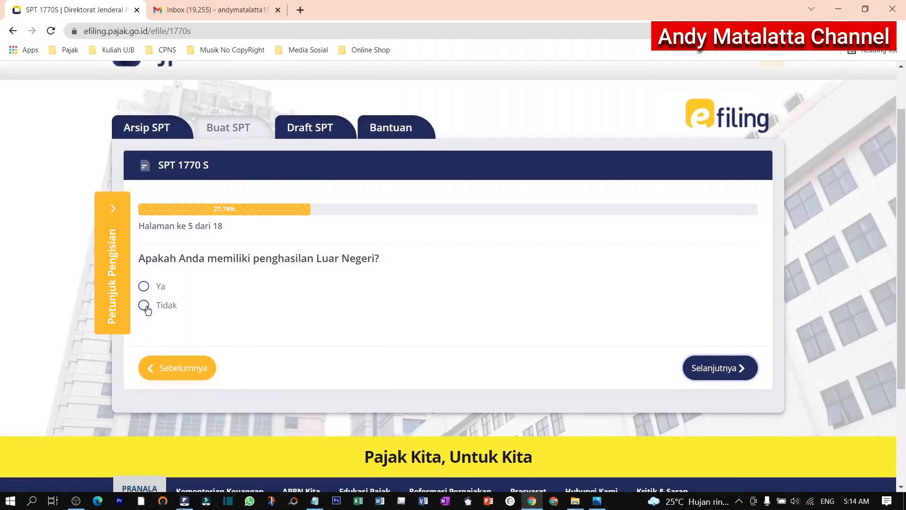
Answer Tidak to non-taxable income and final-taxed income.
left_click(713, 369)
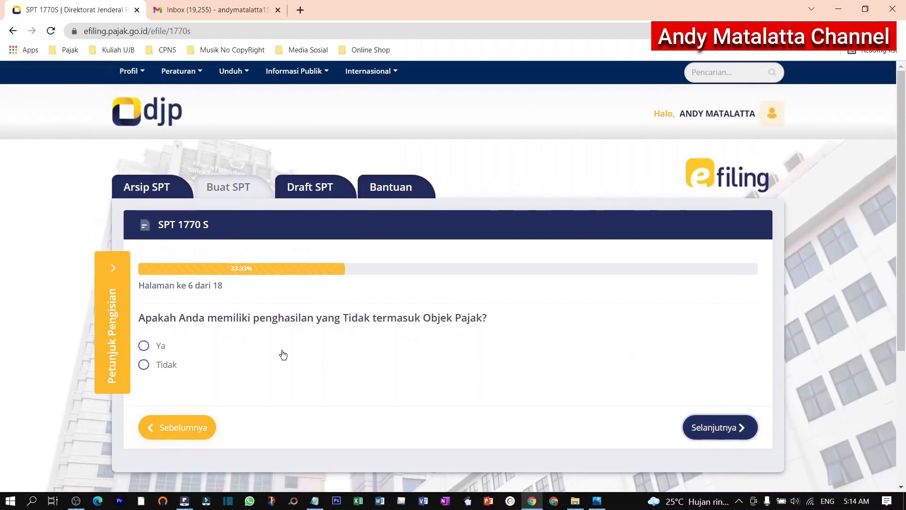
scroll(281, 354, "down", 1)
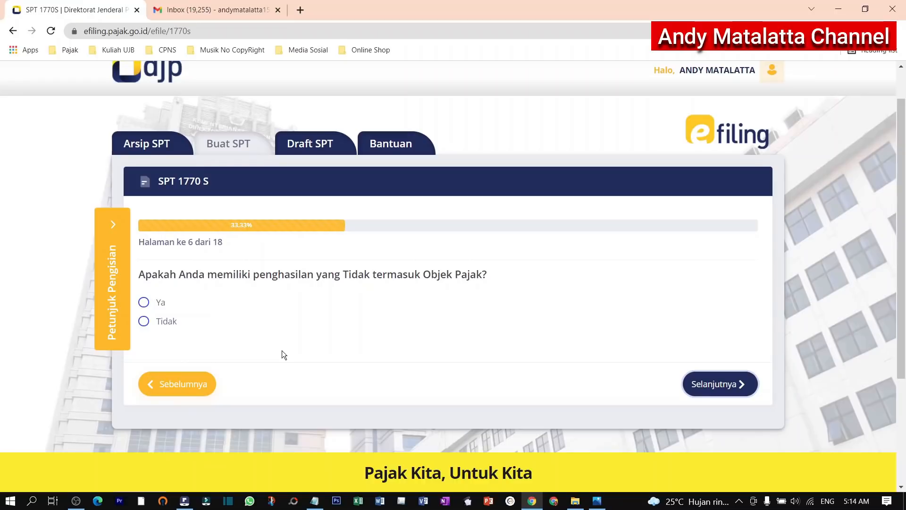
left_click(145, 322)
left_click(715, 384)
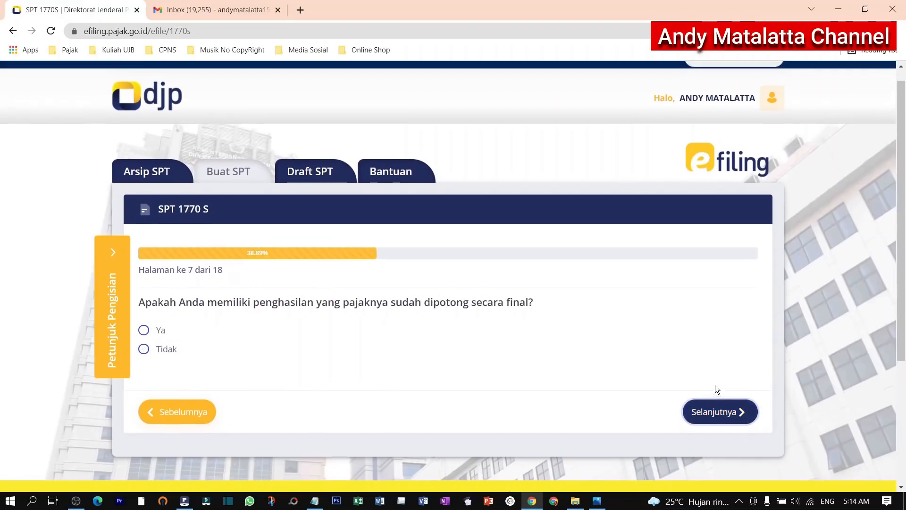
scroll(400, 388, "down", 2)
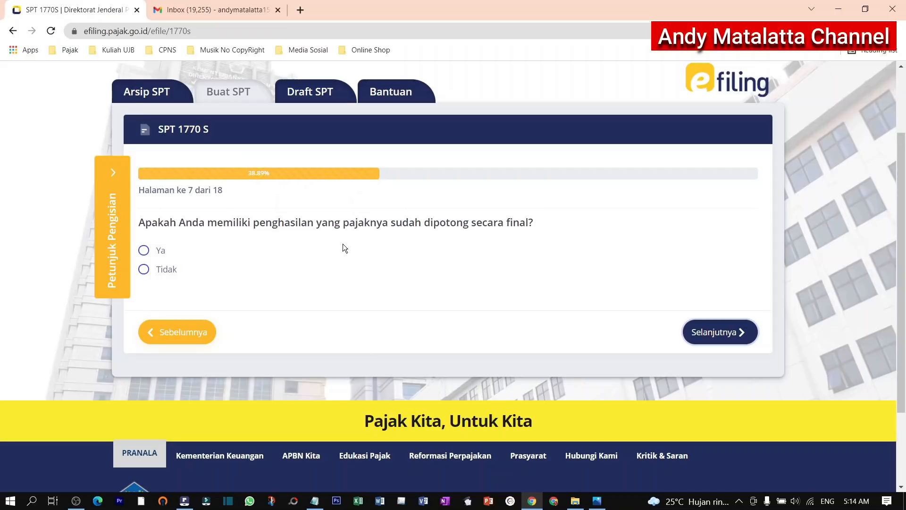
left_click(145, 270)
Import last year's assets BSM and YAMAHA MIO (total 15.000.000) and continue to page 9.
left_click(714, 331)
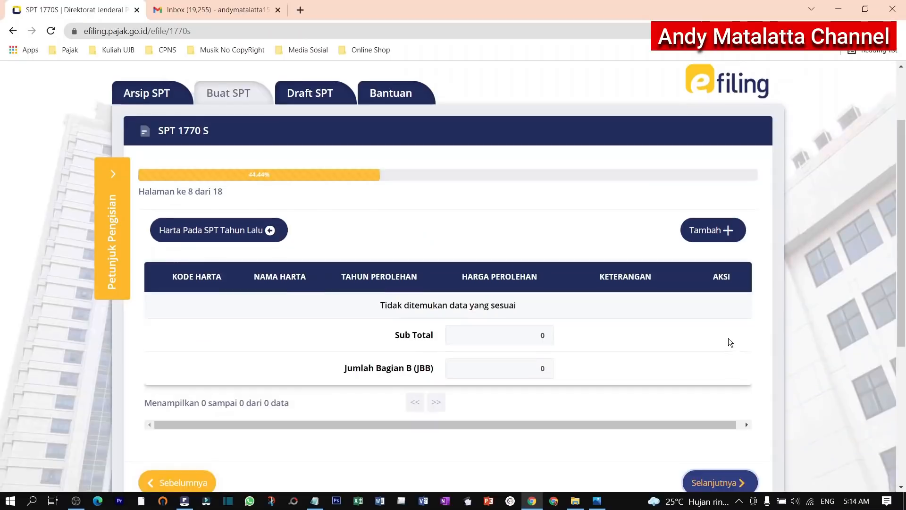
scroll(501, 325, "down", 2)
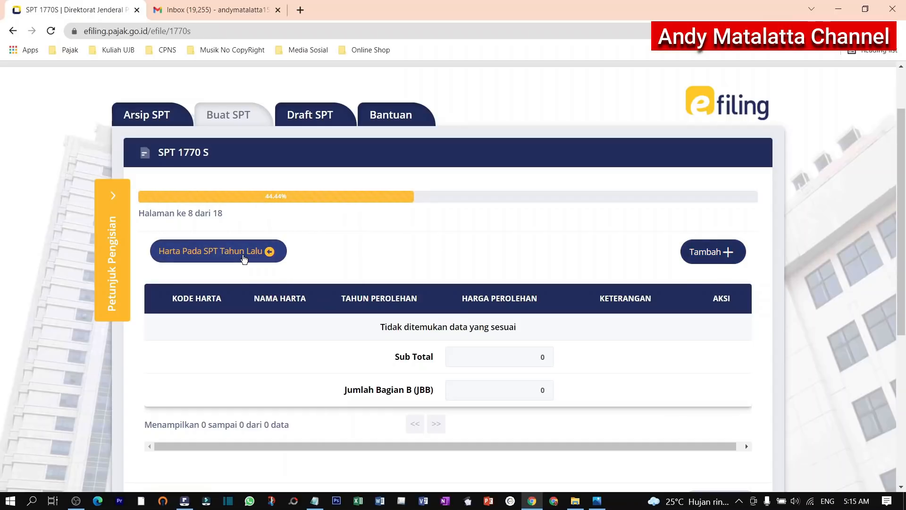
left_click(243, 259)
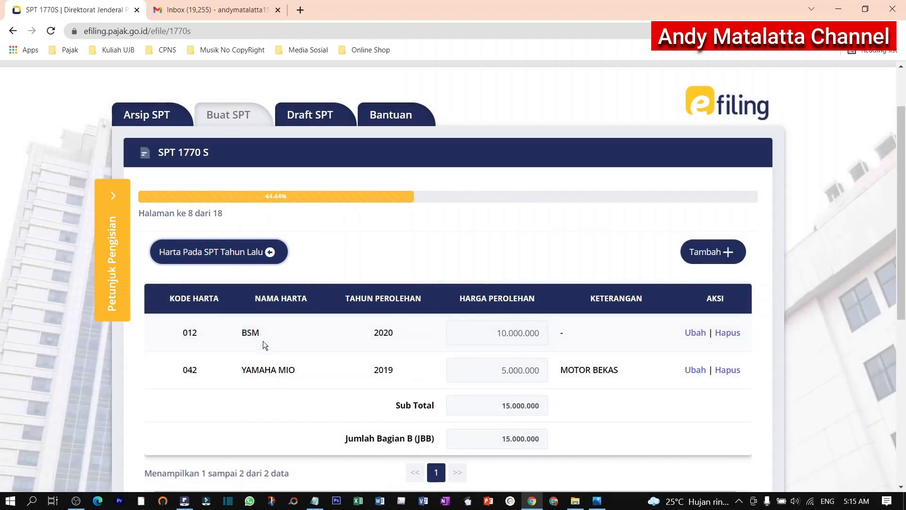
scroll(472, 335, "down", 3)
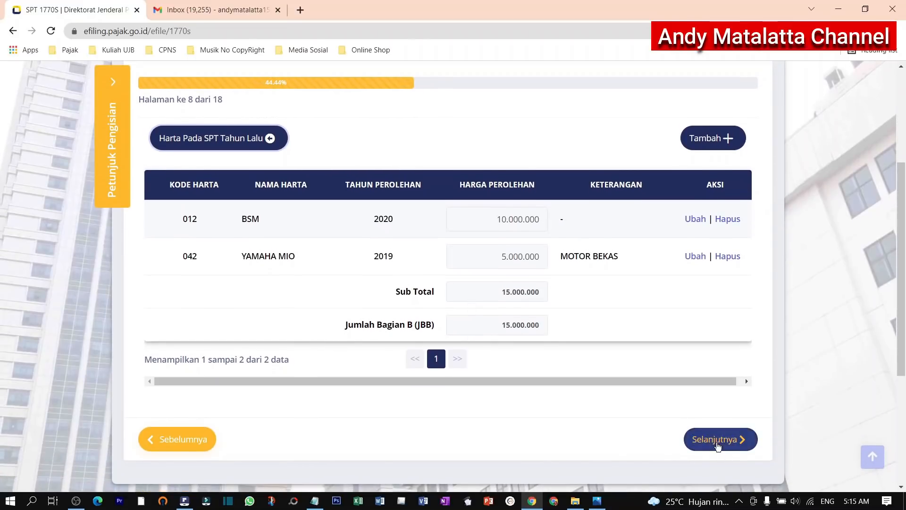
left_click(716, 439)
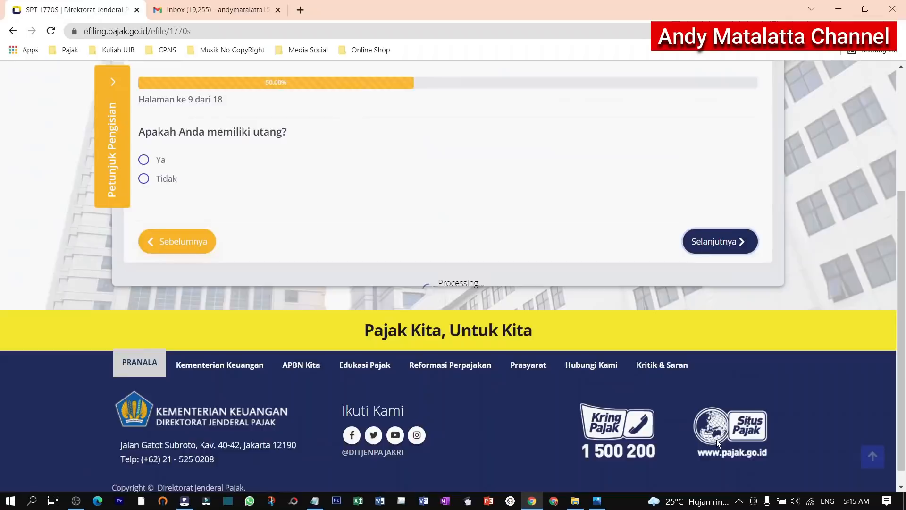
Check last year's debts, find none, answer No to debts and continue to page 10.
scroll(404, 388, "down", 2)
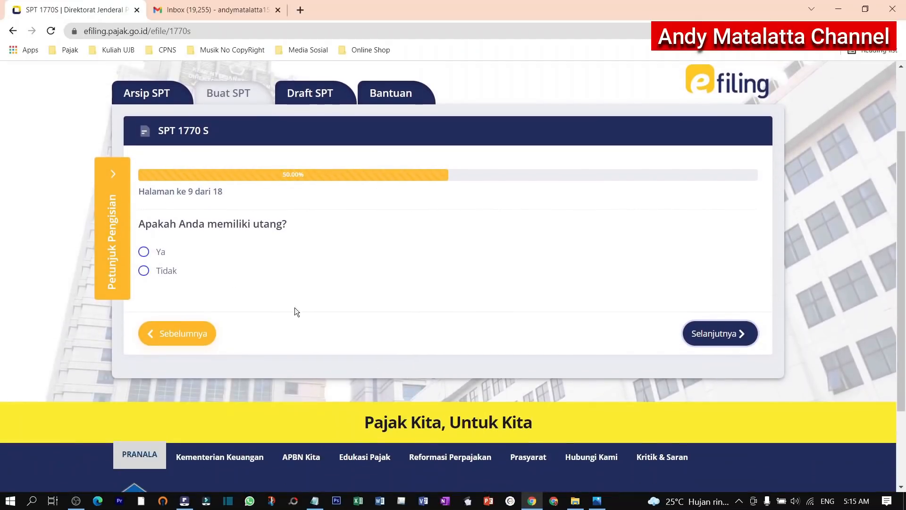
left_click(145, 253)
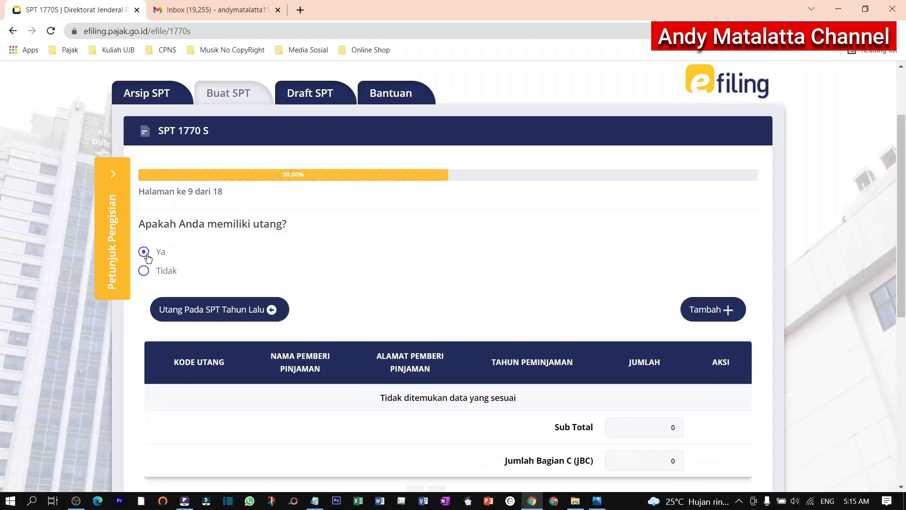
scroll(316, 268, "down", 1)
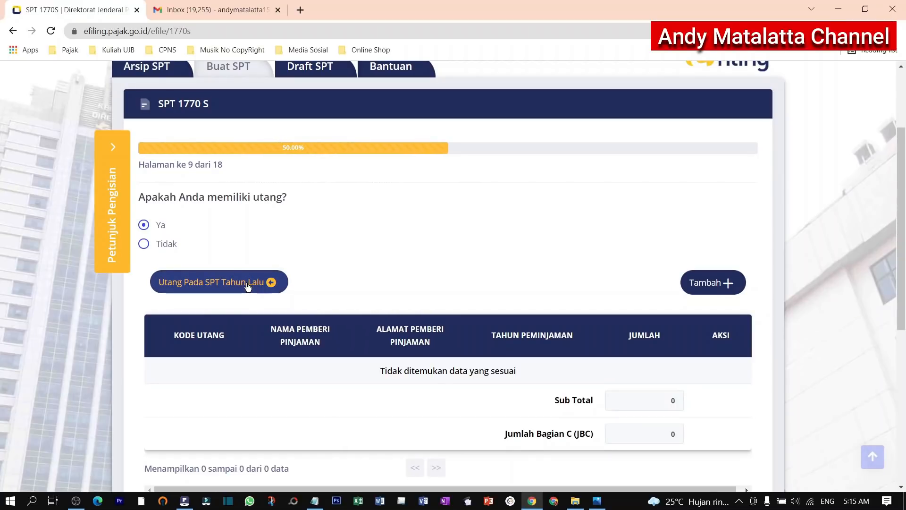
left_click(248, 285)
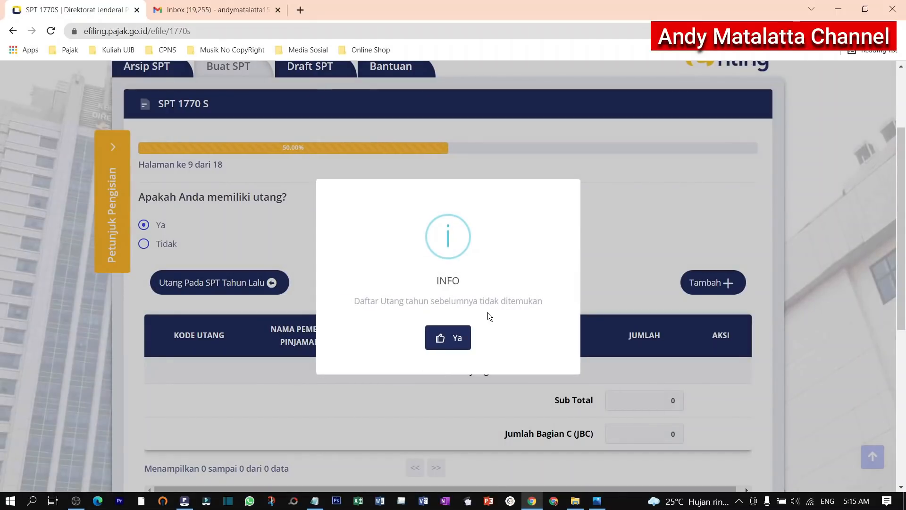
left_click(461, 338)
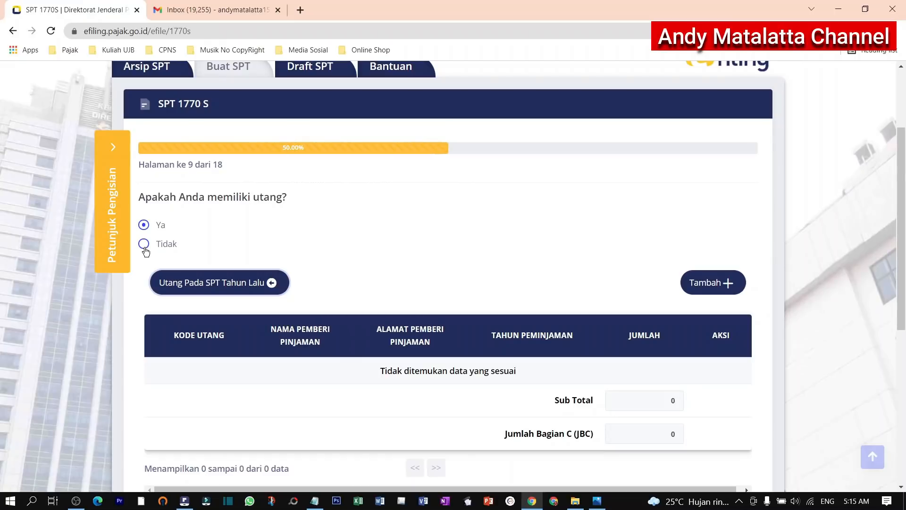
left_click(146, 250)
scroll(296, 256, "down", 2)
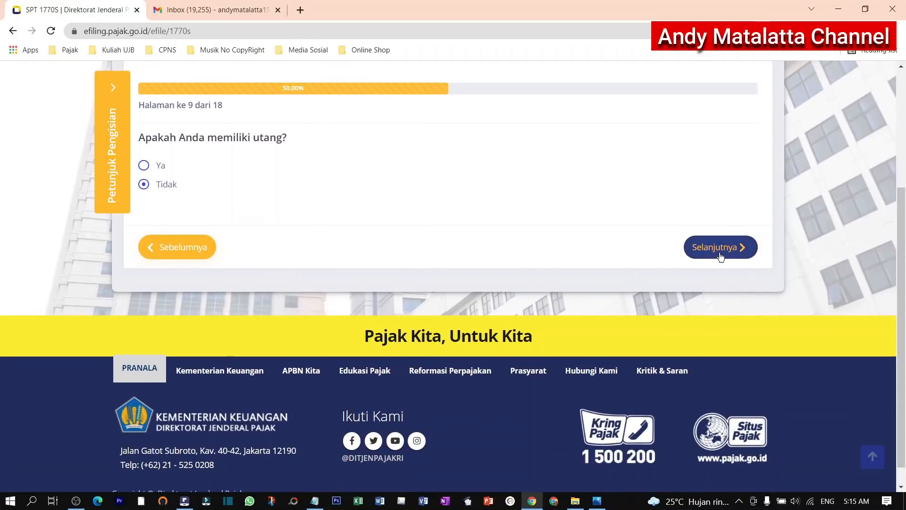
left_click(733, 247)
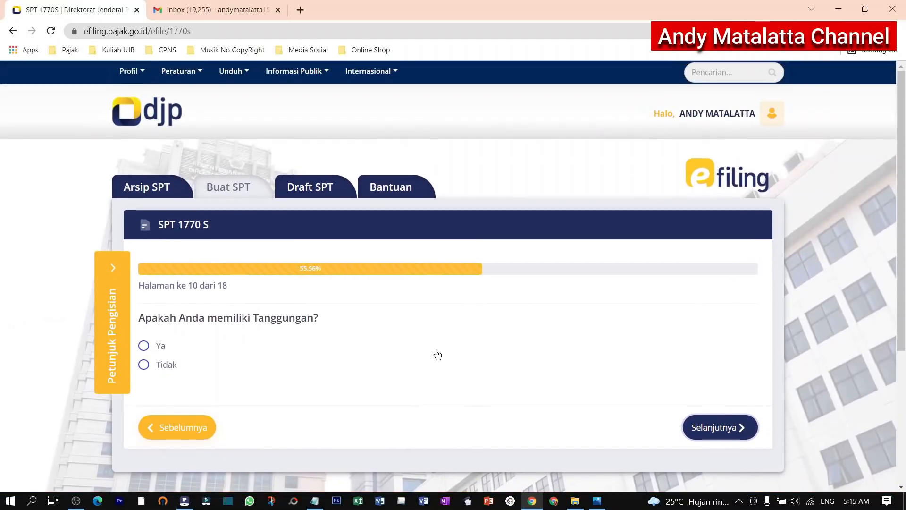
Answer Ya to the question about having dependents.
scroll(432, 359, "down", 1)
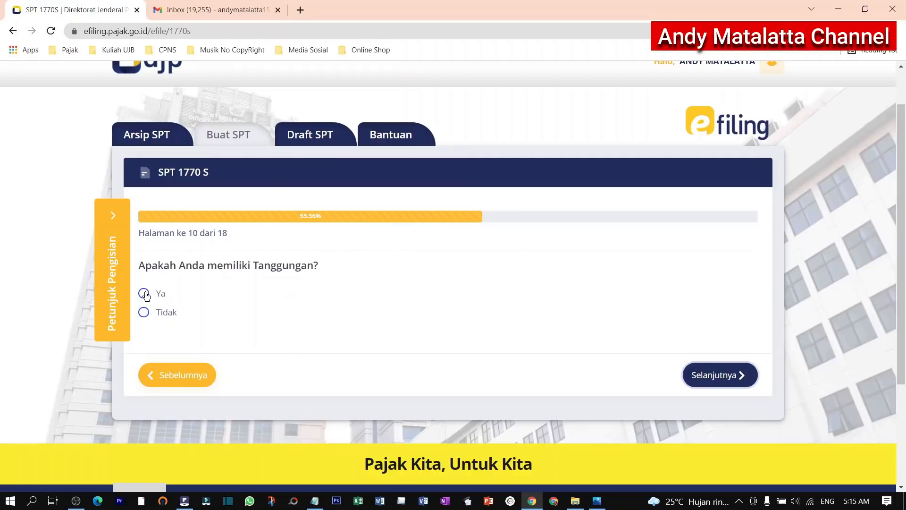
left_click(145, 292)
scroll(366, 395, "down", 1)
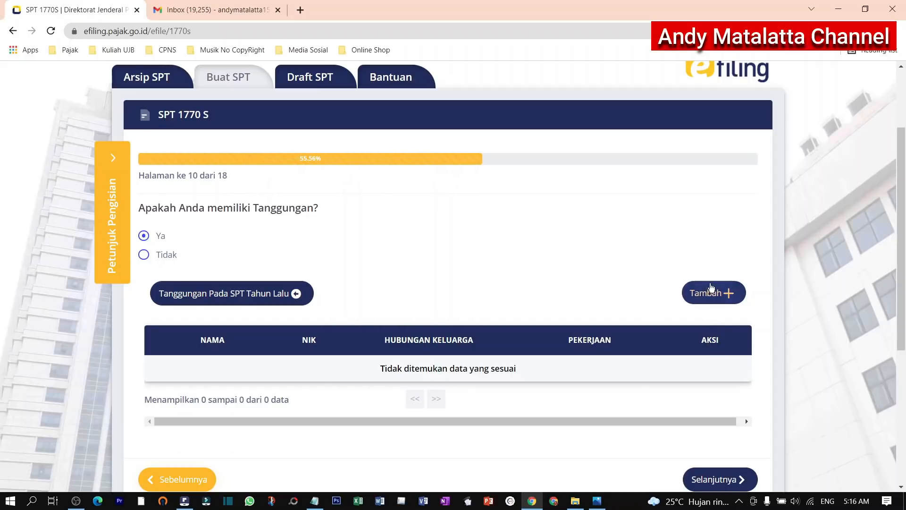
Cancel the Input Data Keluarga form and load dependents from last year's SPT instead.
left_click(711, 287)
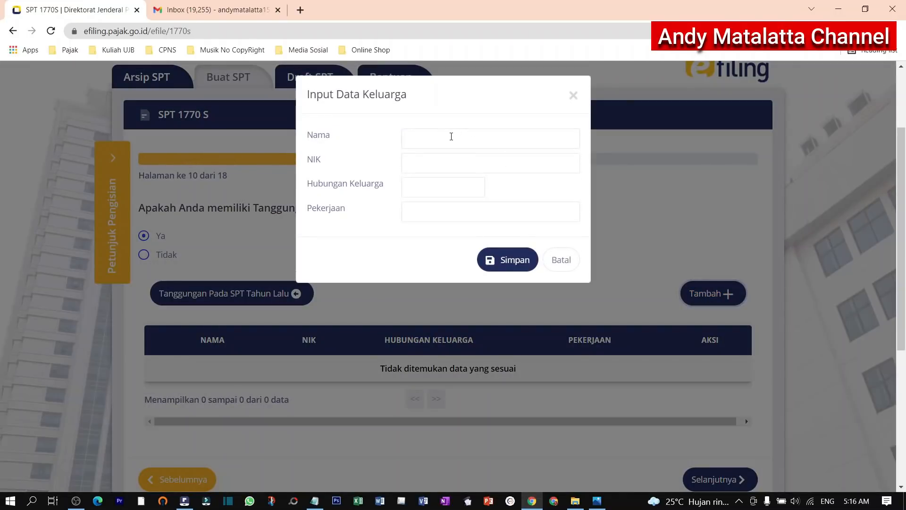
left_click(451, 136)
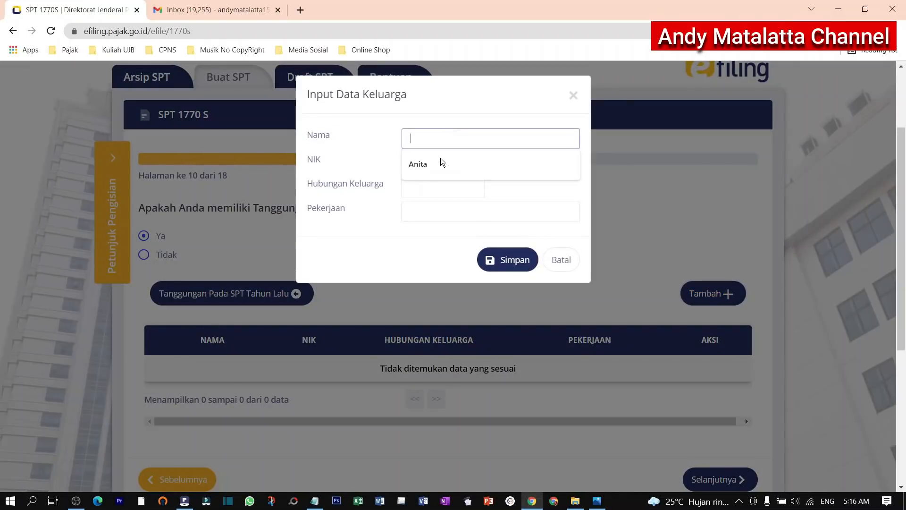
left_click(428, 191)
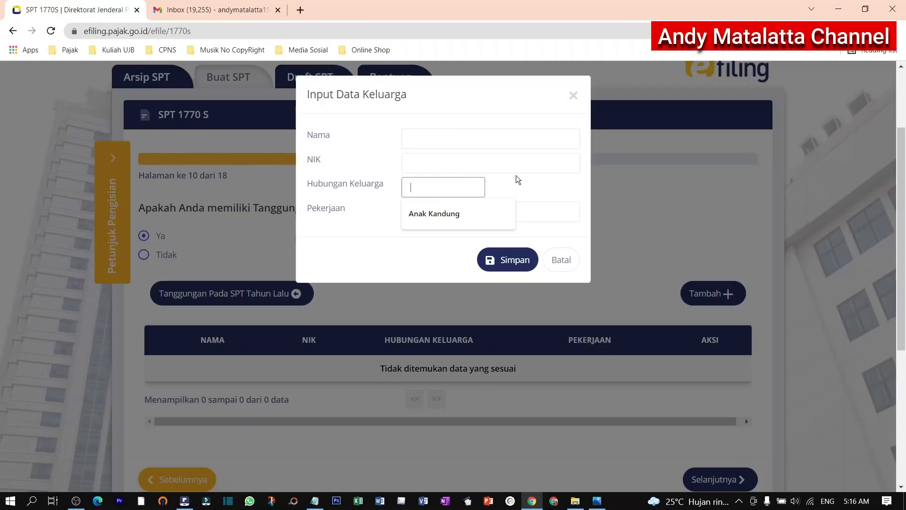
left_click(403, 246)
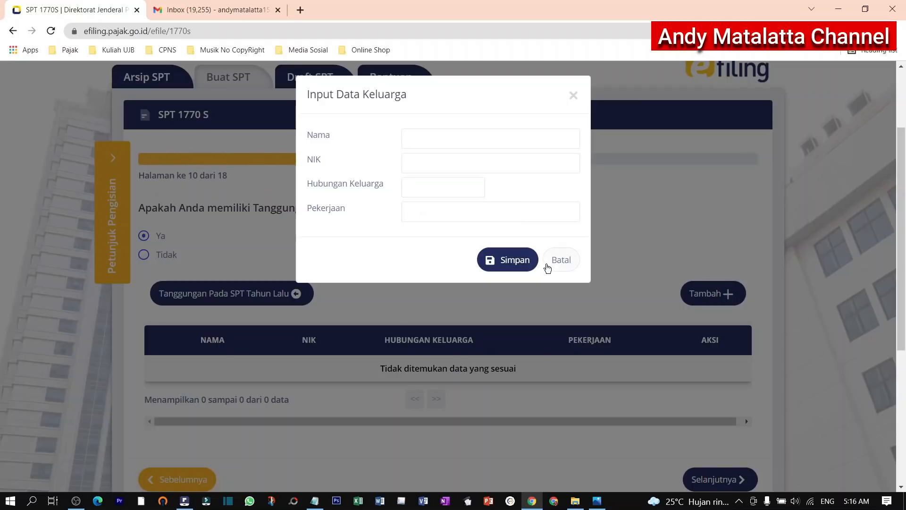
left_click(558, 261)
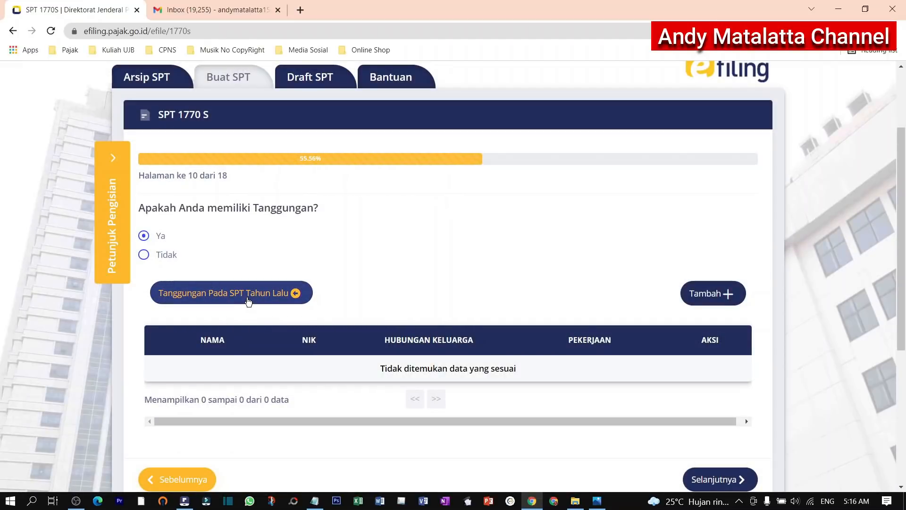
left_click(249, 301)
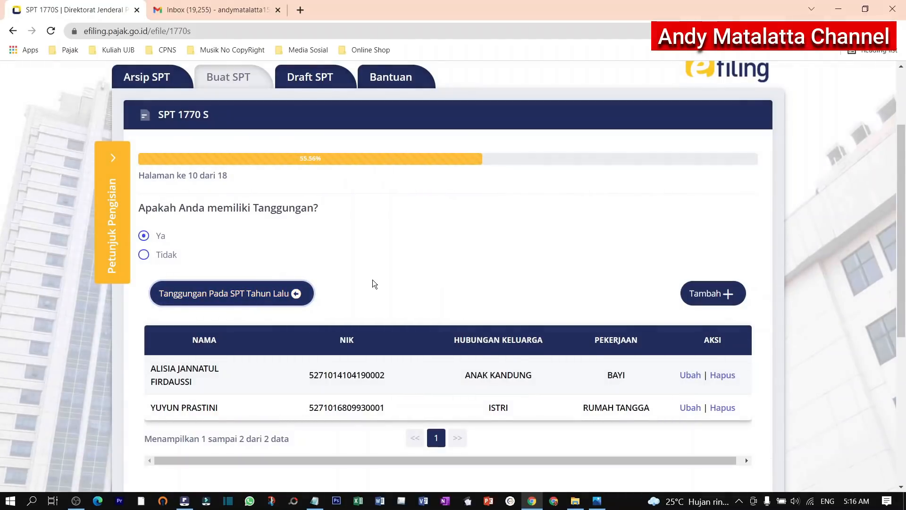
Let the two prior-year dependents, a child and a wife, load, then continue to page 11.
scroll(373, 280, "down", 1)
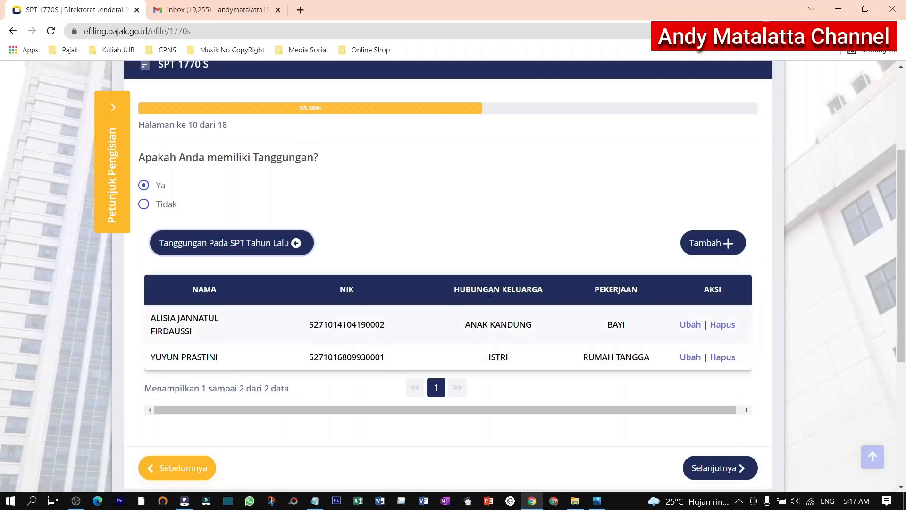
scroll(468, 329, "down", 1)
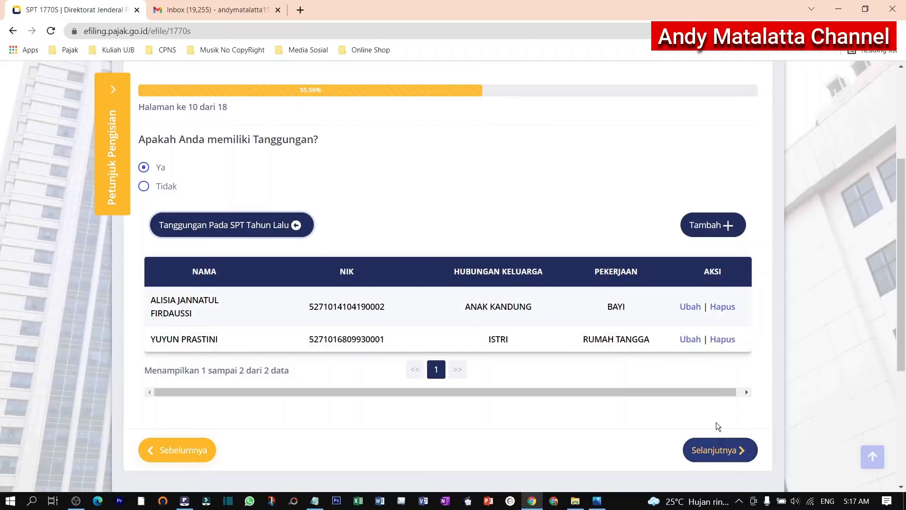
left_click(715, 453)
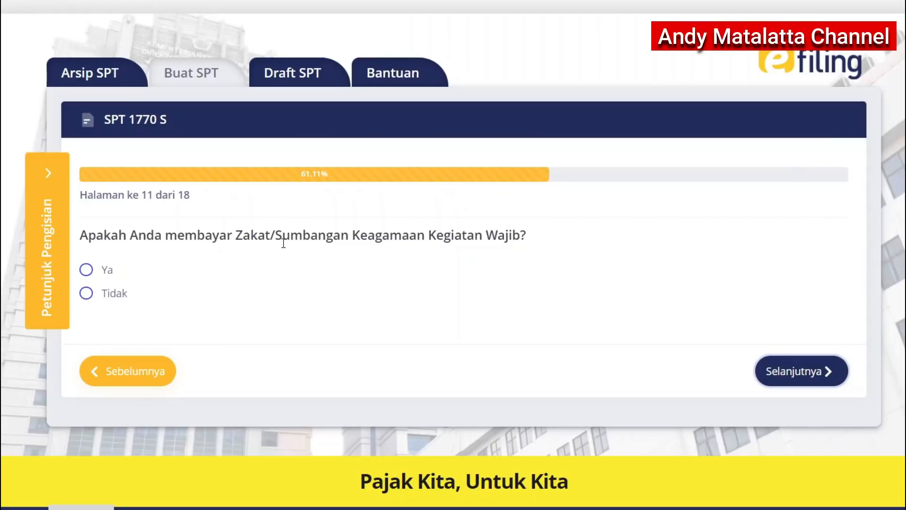
Select Tidak for the zakat question and continue to page 12.
left_click(89, 299)
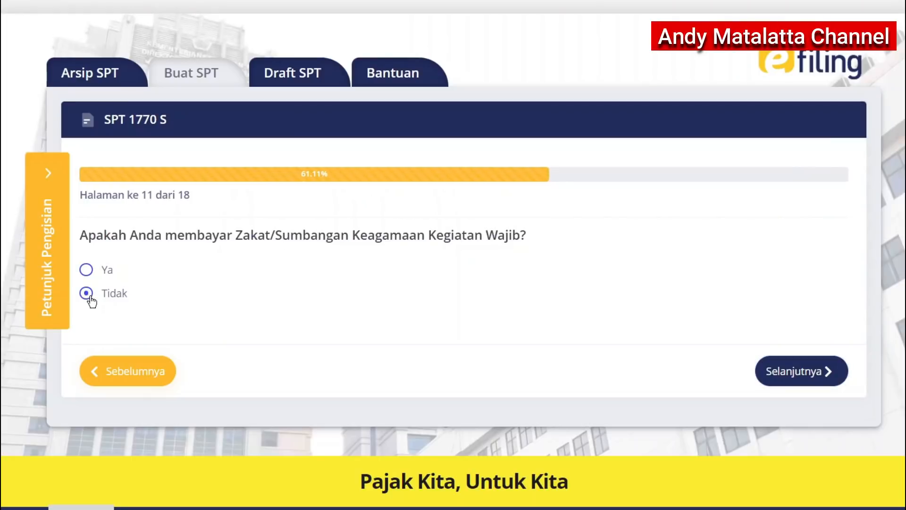
left_click(802, 373)
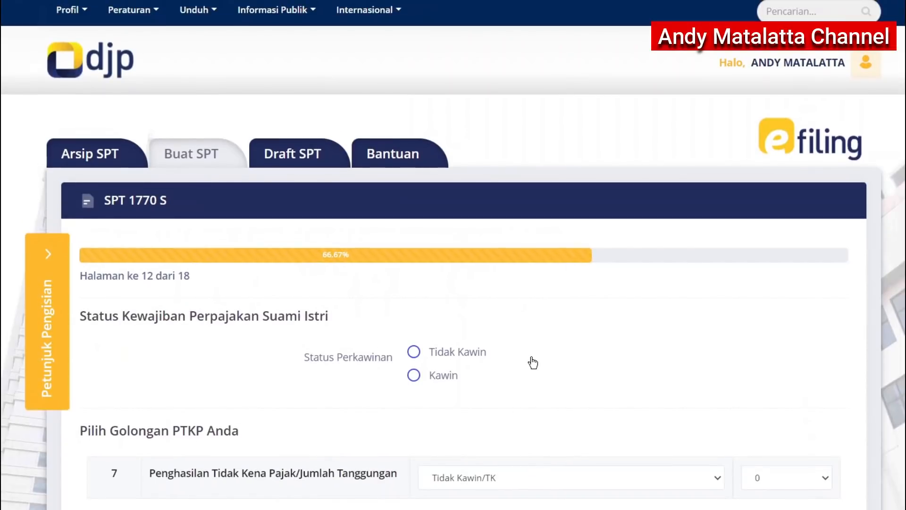
Set marital status to married and keep the spouse tax status as KK / Kepala Keluarga.
scroll(533, 362, "down", 1)
scroll(529, 361, "down", 1)
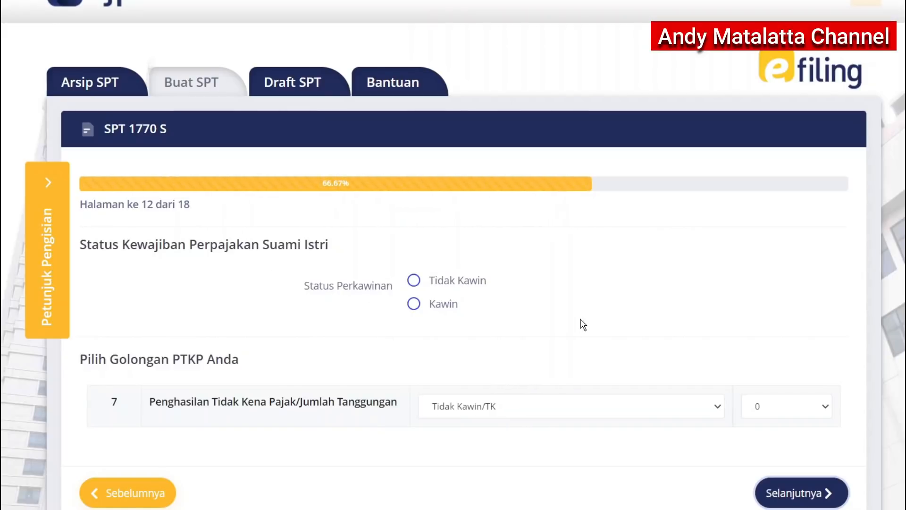
left_click(414, 304)
scroll(414, 310, "down", 1)
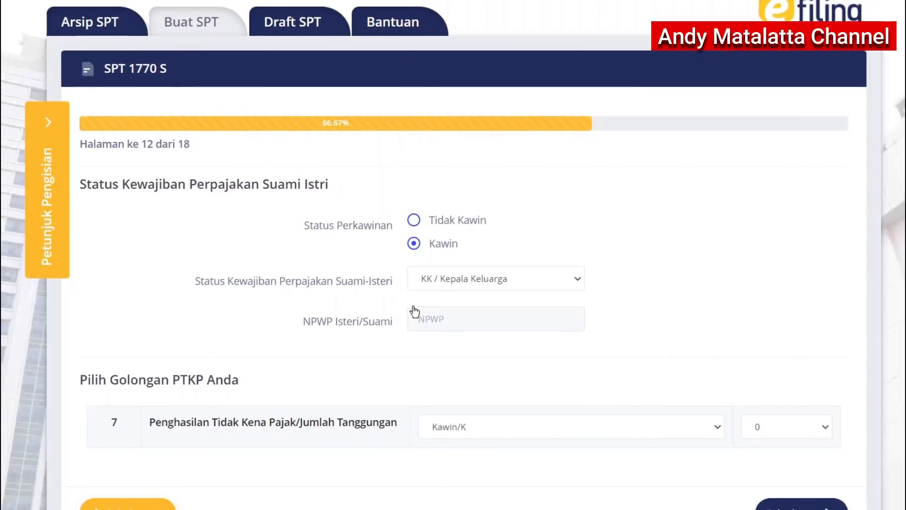
left_click(508, 281)
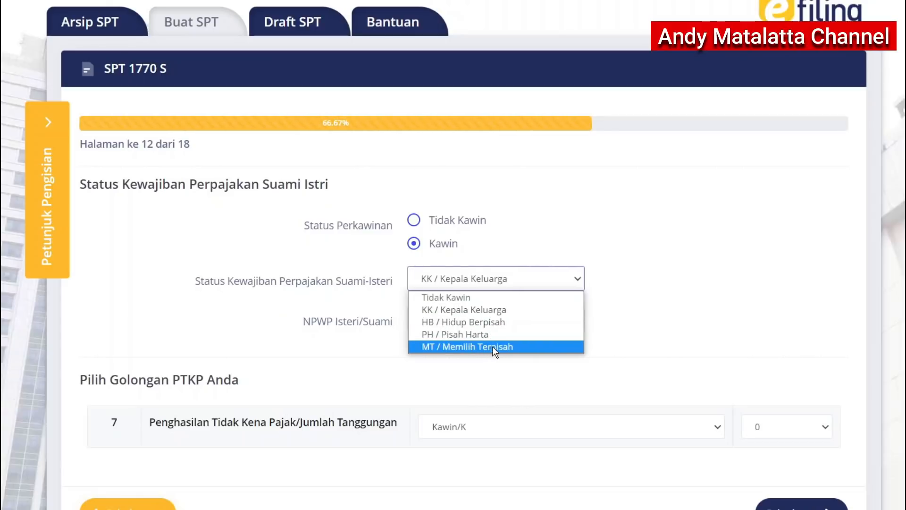
left_click(493, 311)
left_click(704, 284)
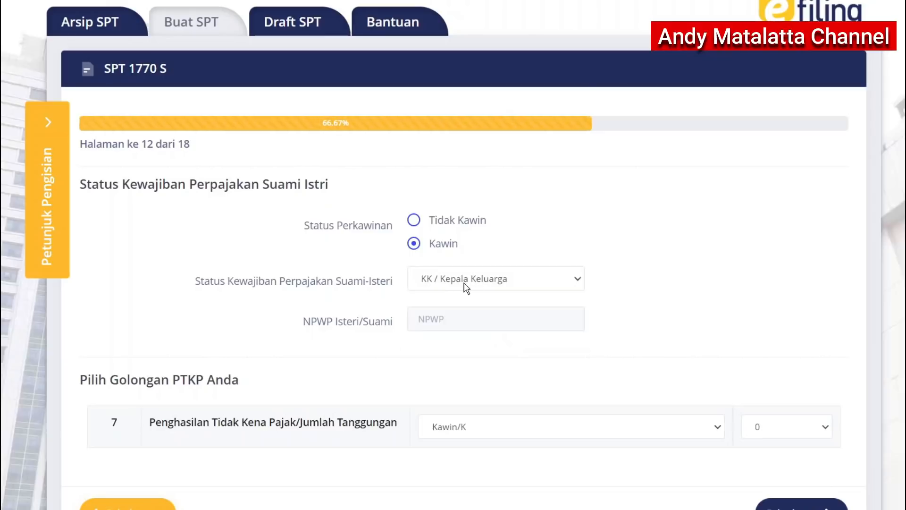
left_click(465, 287)
left_click(472, 283)
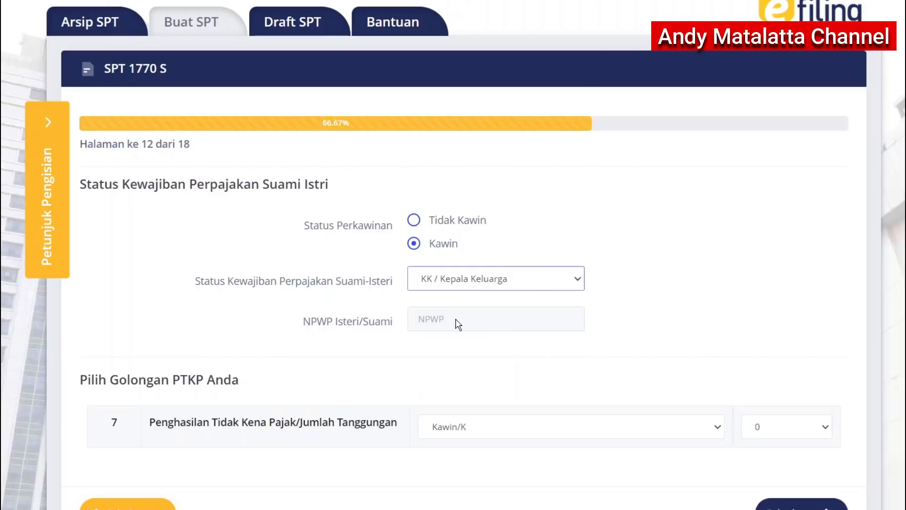
scroll(455, 319, "down", 1)
Keep the PTKP category as Kawin/K and set the number of dependents to 1.
left_click(460, 368)
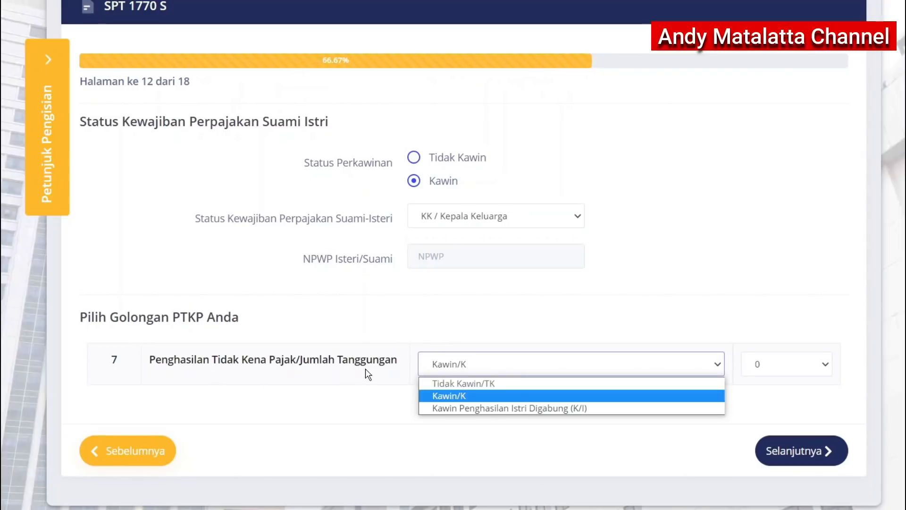
left_click(466, 330)
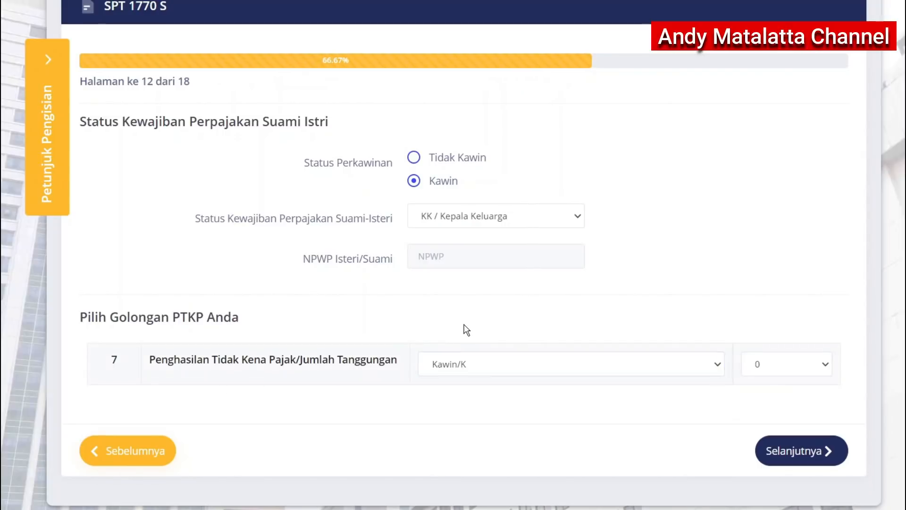
left_click(462, 365)
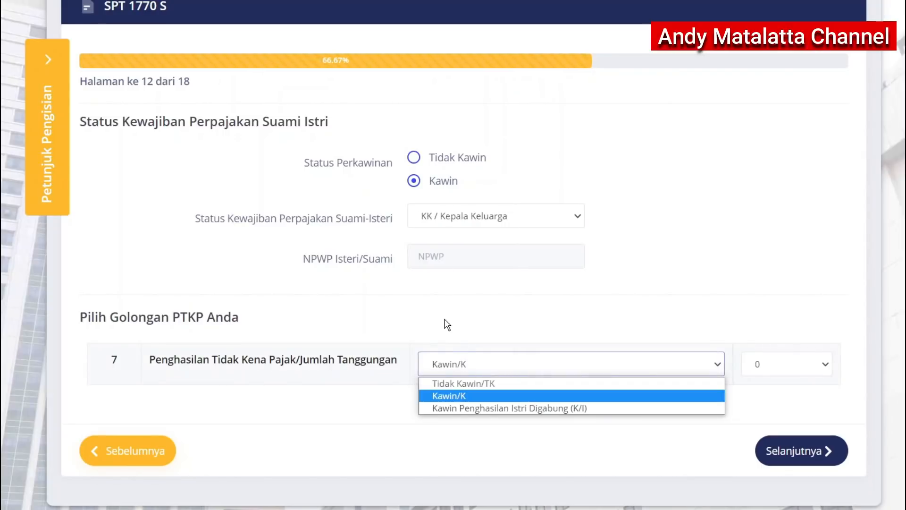
left_click(462, 398)
left_click(806, 372)
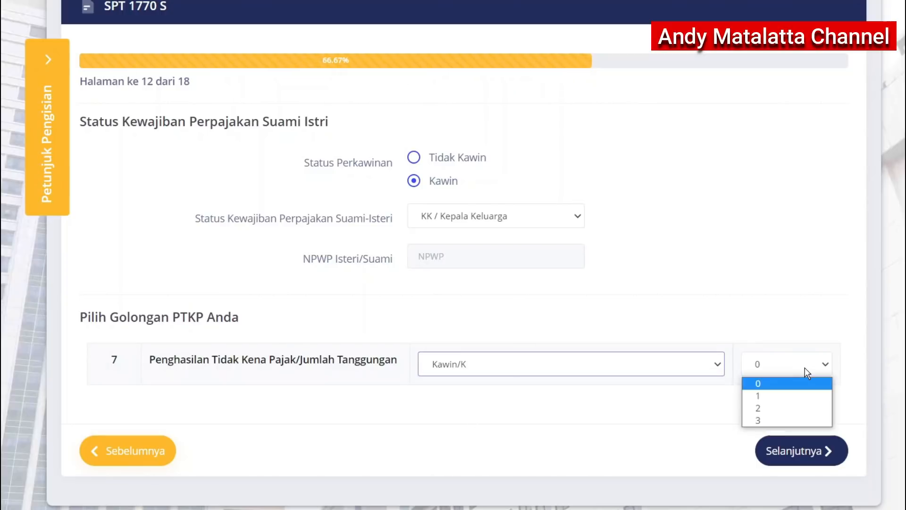
left_click(783, 396)
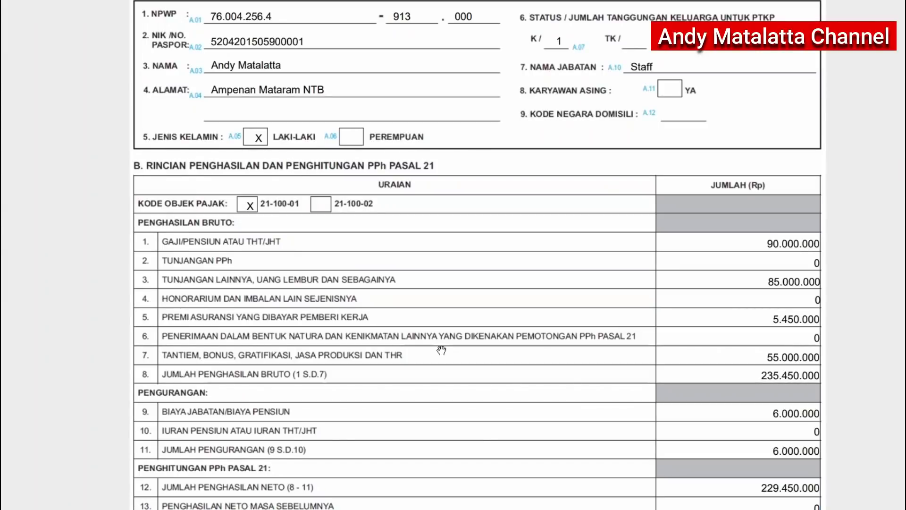
scroll(623, 269, "up", 3)
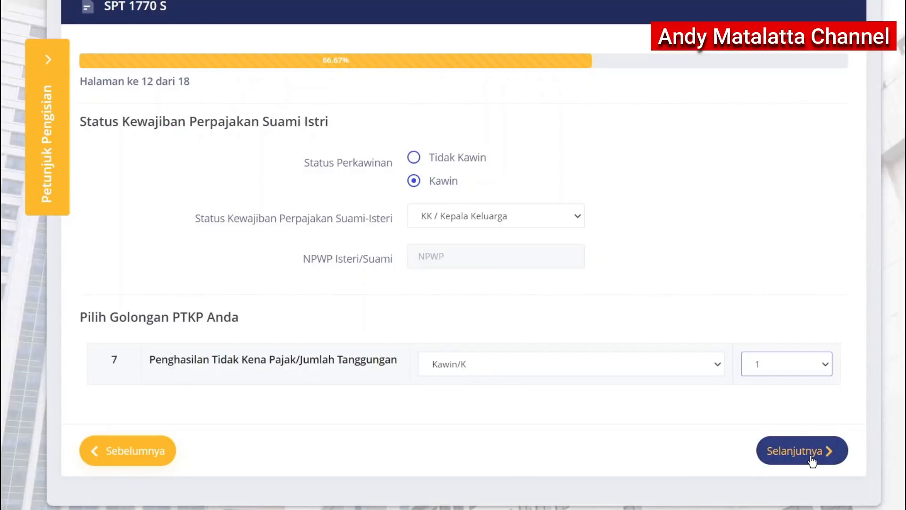
On page 13, answer Tidak to the PPh Pasal 24 foreign-income question and continue.
left_click(813, 460)
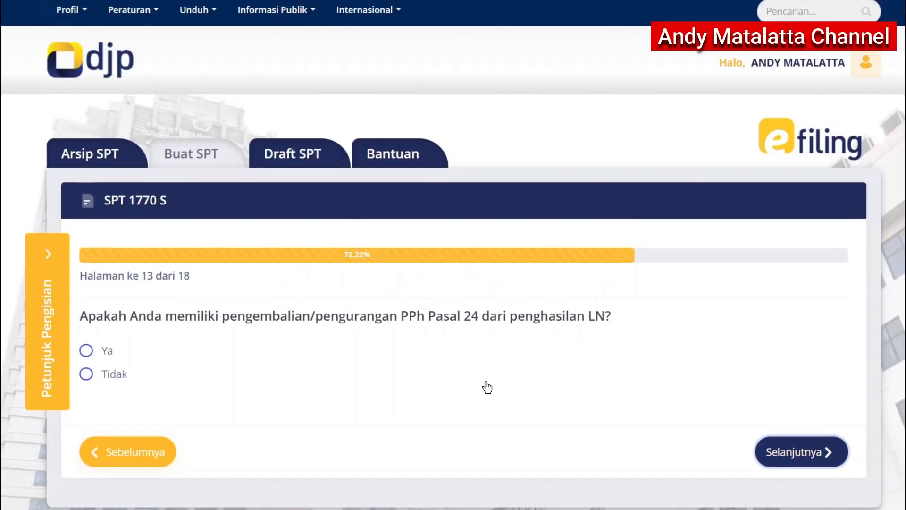
scroll(486, 386, "down", 1)
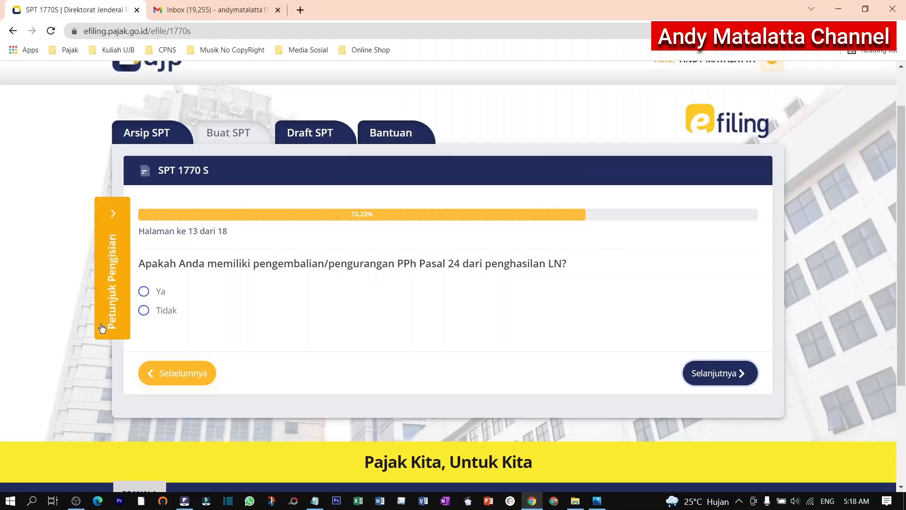
left_click(144, 311)
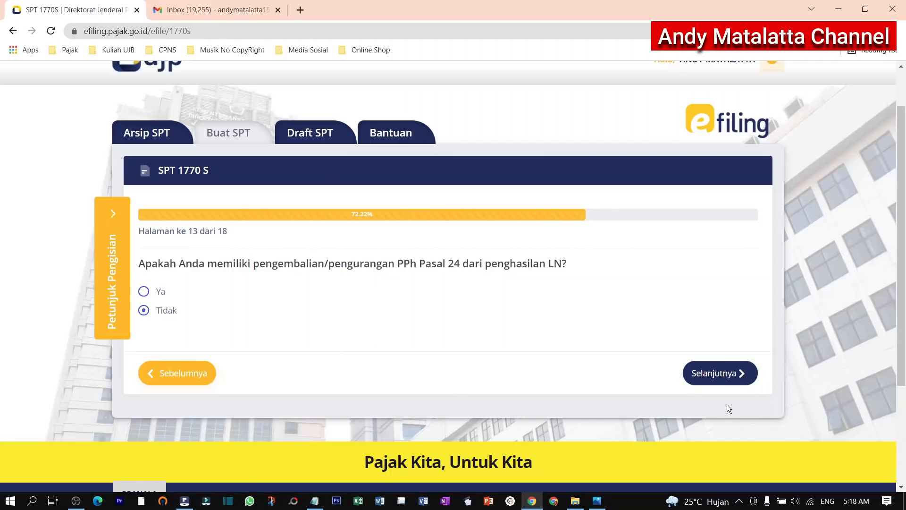
left_click(716, 375)
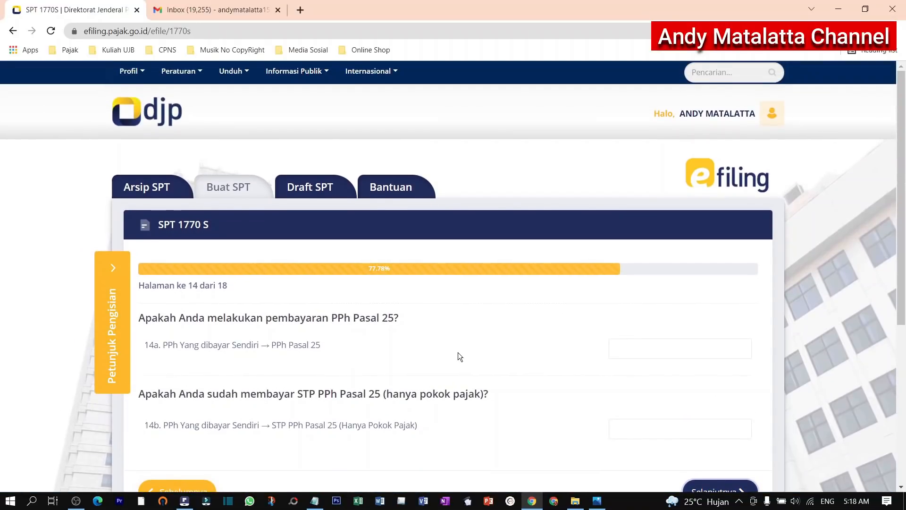
Leave fields 14a and 14b blank and continue to the tax calculation on page 15.
scroll(457, 356, "down", 1)
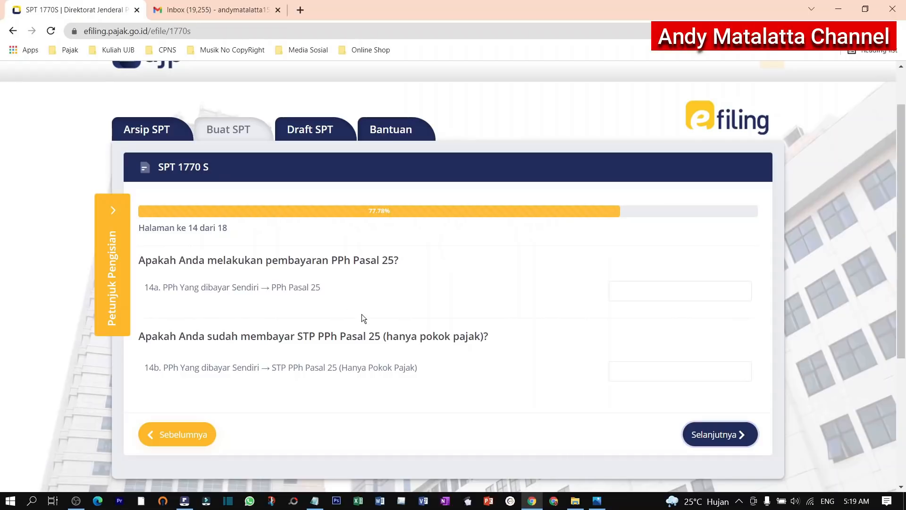
left_click(721, 434)
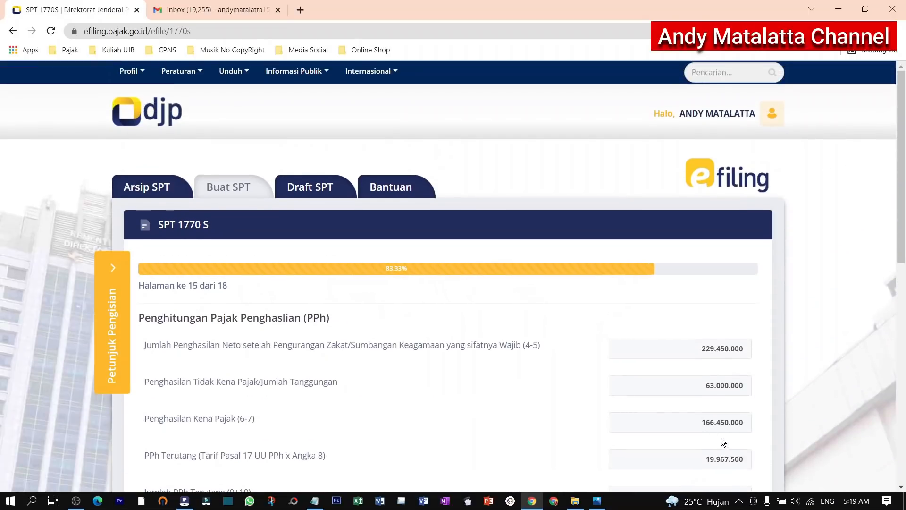
Check the net income, taxable income 166.450.000 and PPh Terutang 19.967.500 values.
scroll(582, 375, "down", 3)
scroll(583, 376, "down", 1)
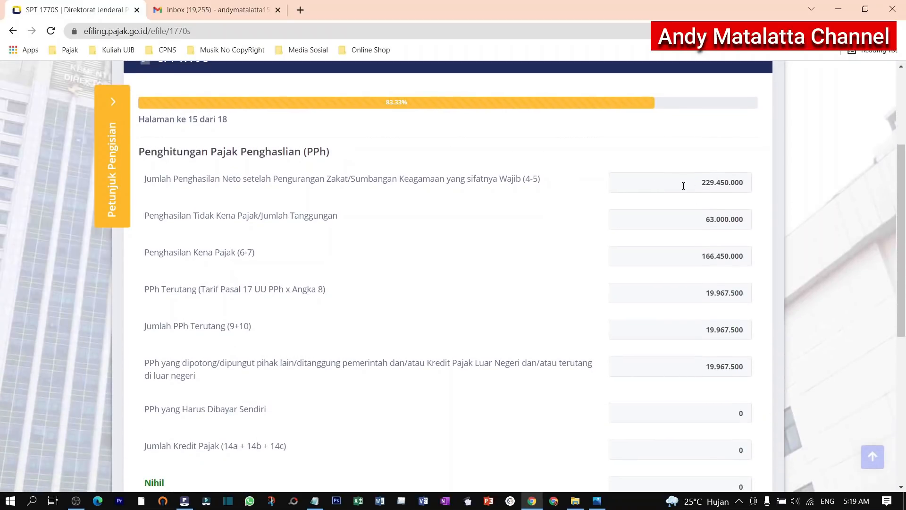
left_click_drag(683, 186, 744, 228)
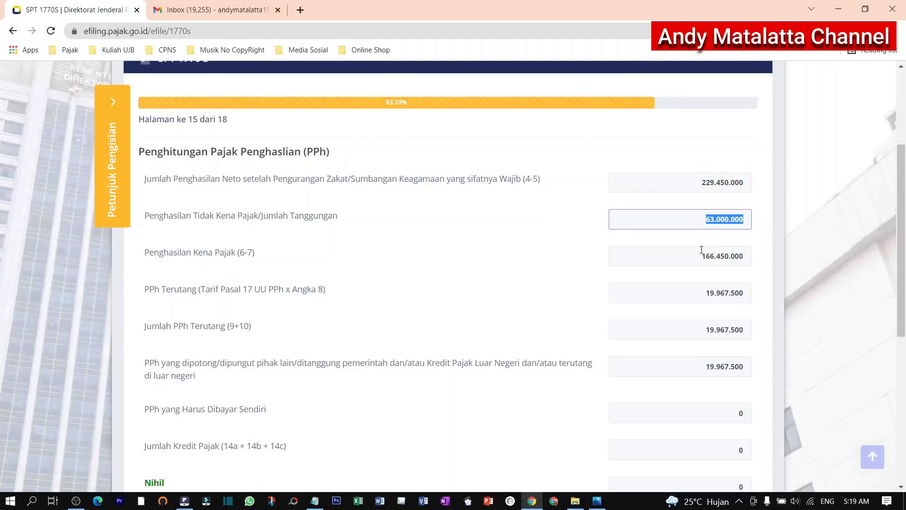
left_click_drag(703, 253, 766, 263)
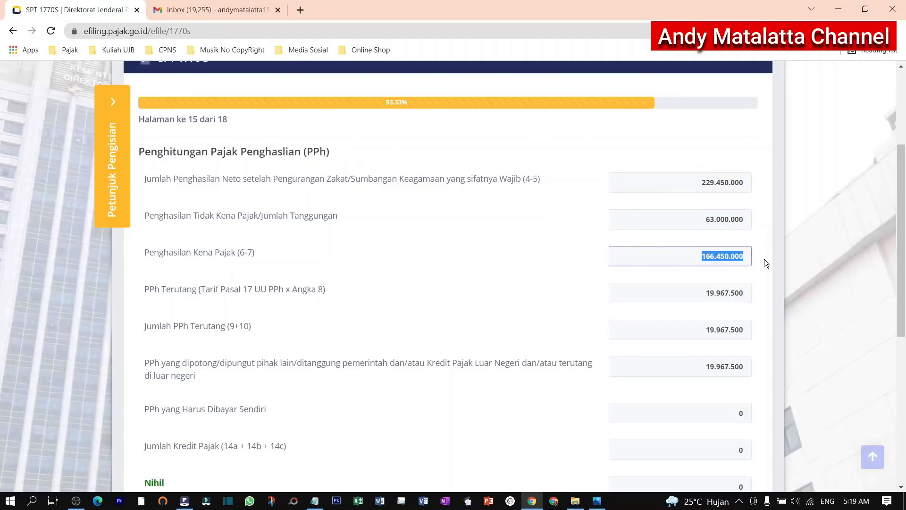
left_click(704, 295)
left_click_drag(704, 295, 761, 305)
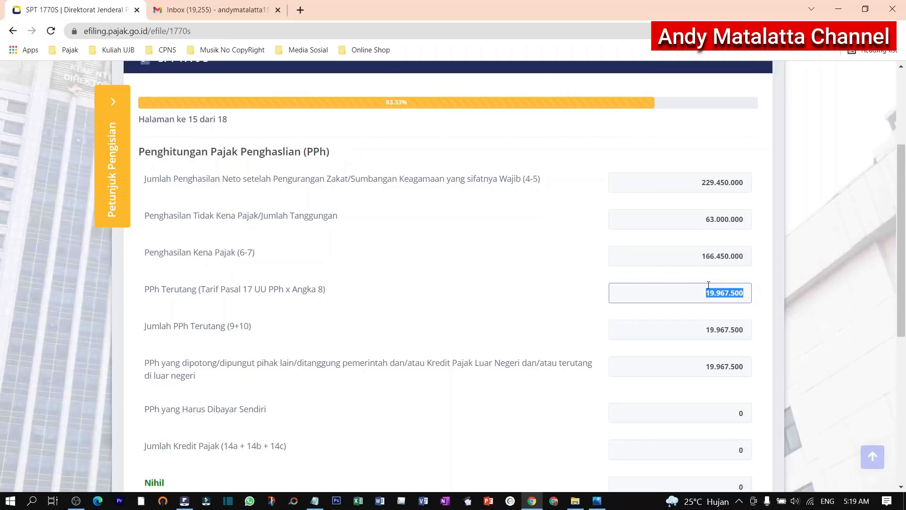
left_click(710, 279)
left_click_drag(705, 293, 755, 305)
left_click(698, 294)
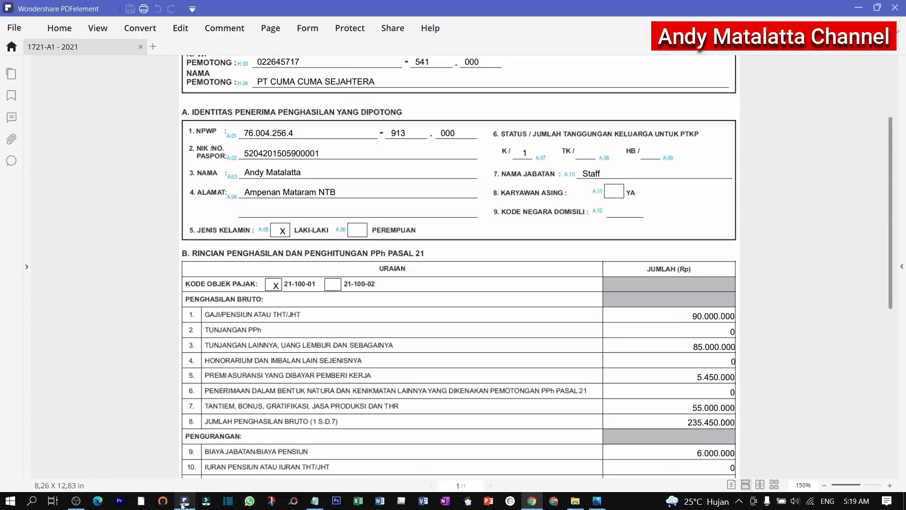
Check section C of the 1721-A1 slip for 19.967.500 withheld, then return to Chrome.
left_click(185, 501)
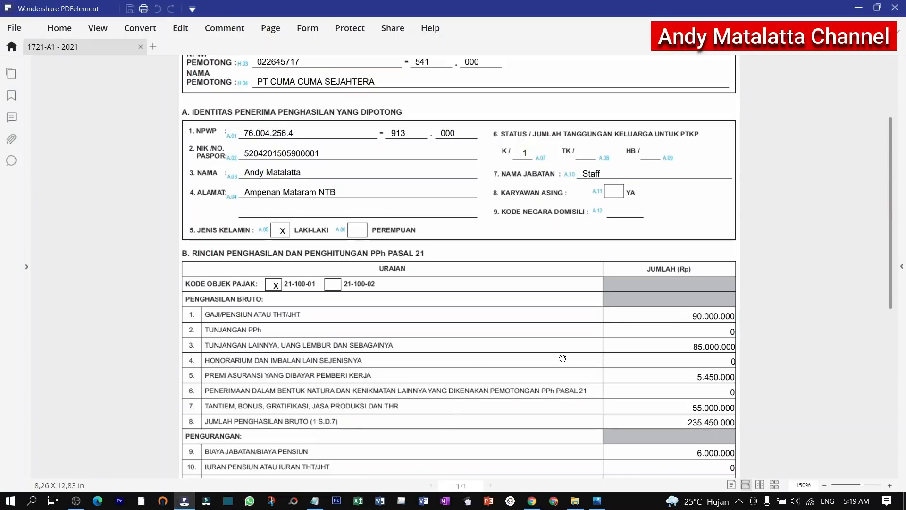
scroll(562, 358, "down", 6)
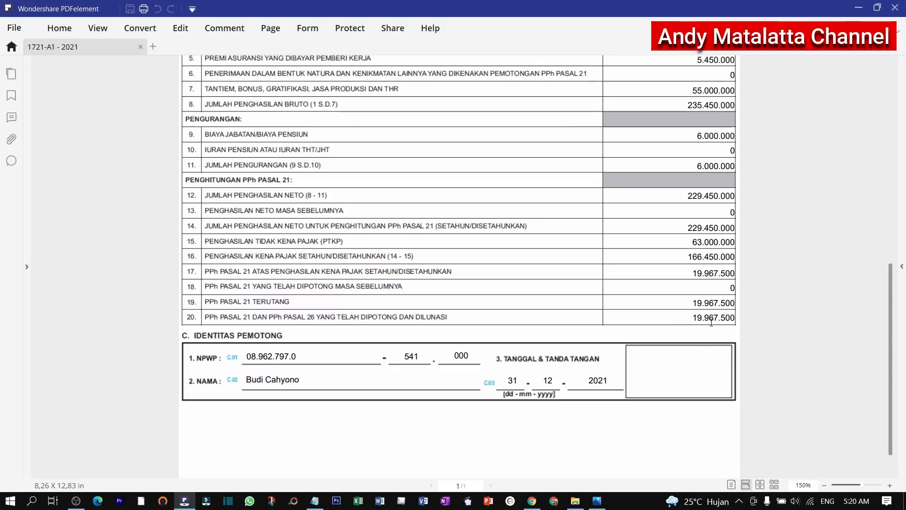
key("alt+Tab")
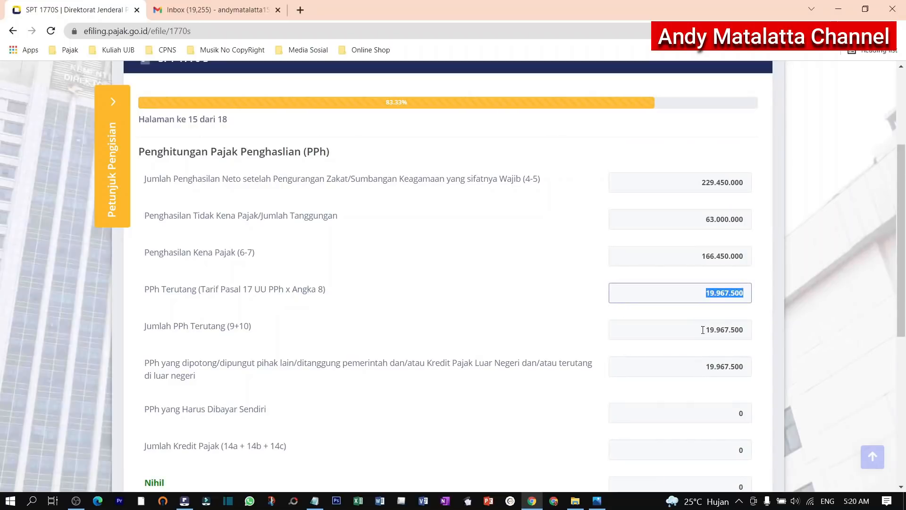
Check that the withheld-tax amount is 19.967.500.
key("Tab")
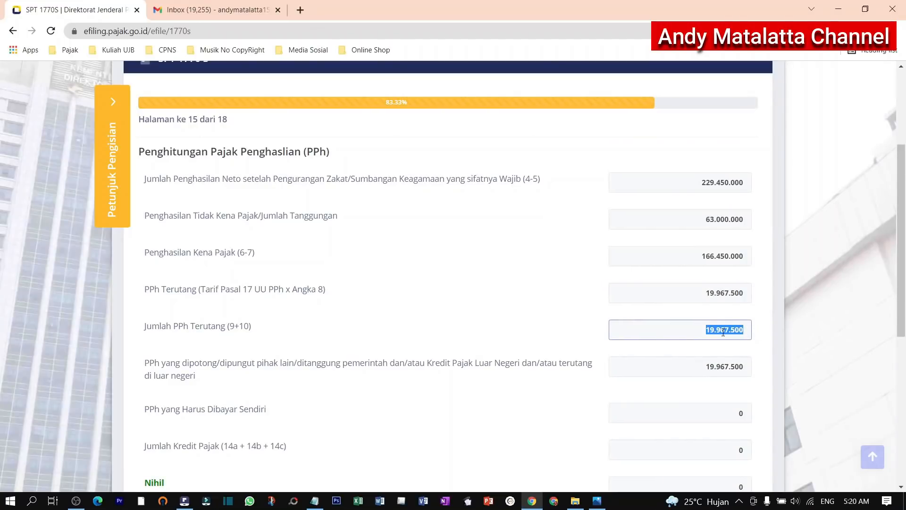
scroll(715, 334, "down", 1)
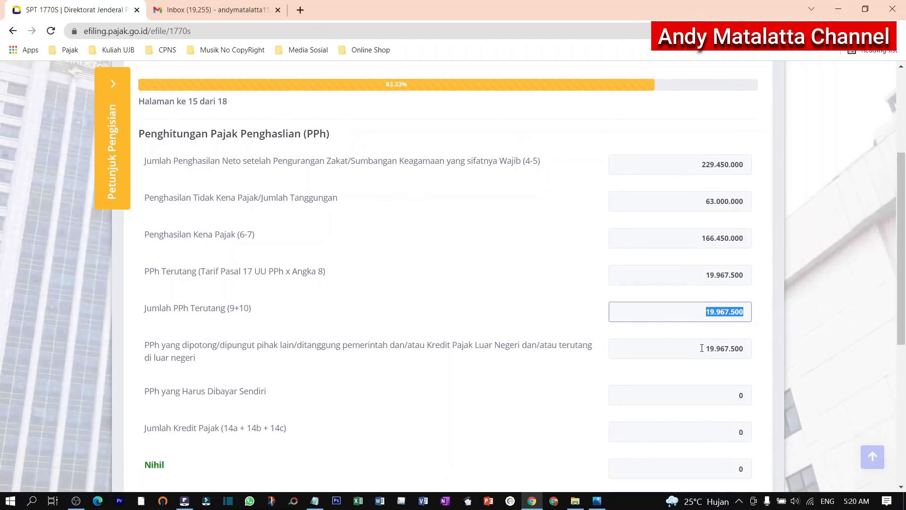
key("Tab")
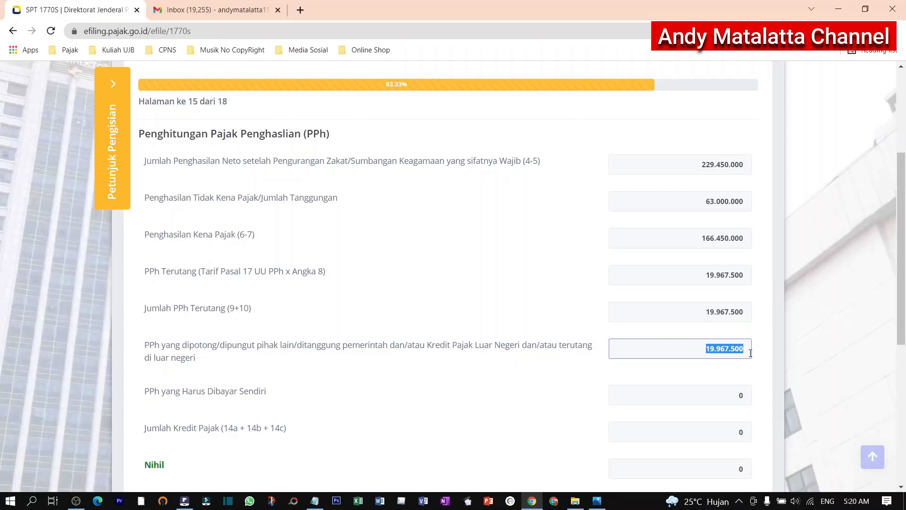
left_click(699, 352)
left_click_drag(696, 348, 748, 354)
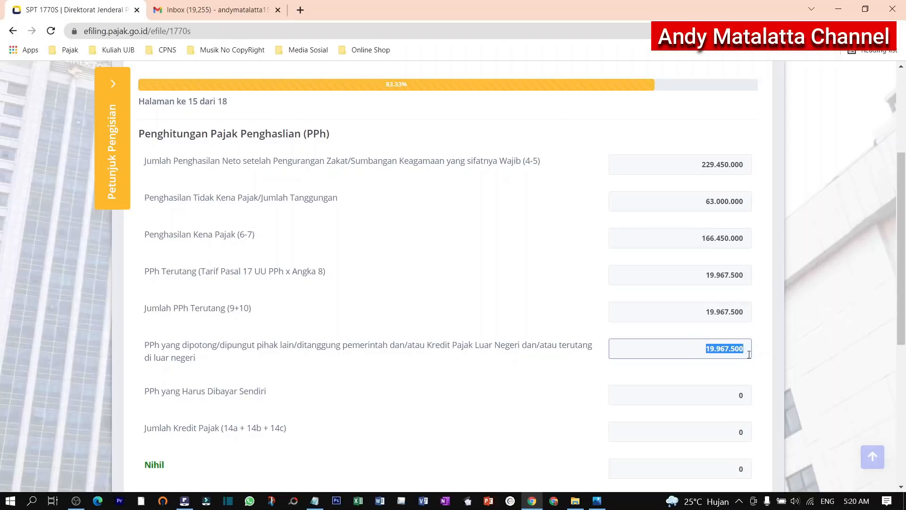
left_click(693, 349)
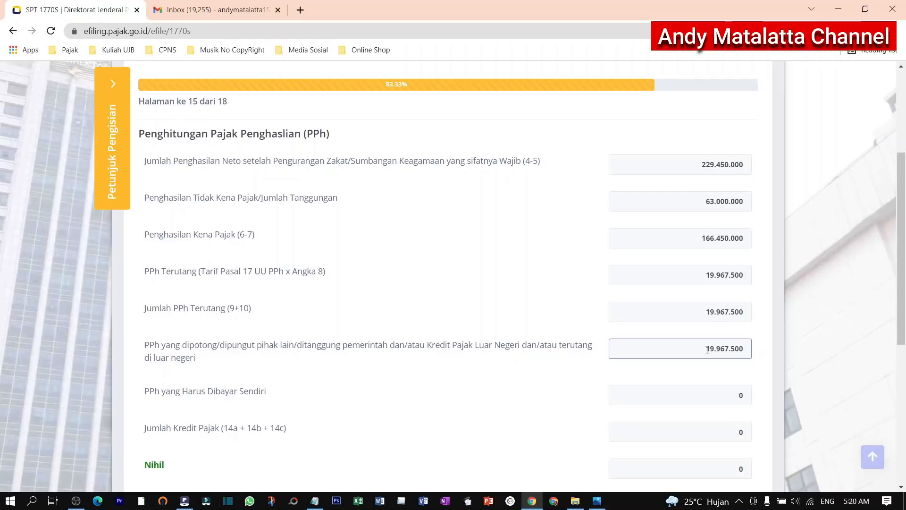
left_click_drag(706, 350, 746, 349)
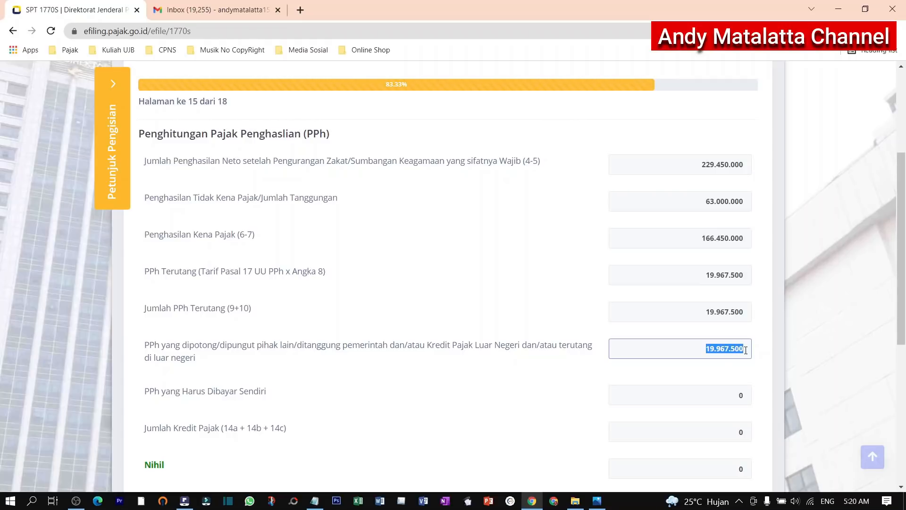
left_click(745, 349)
double_click(706, 349)
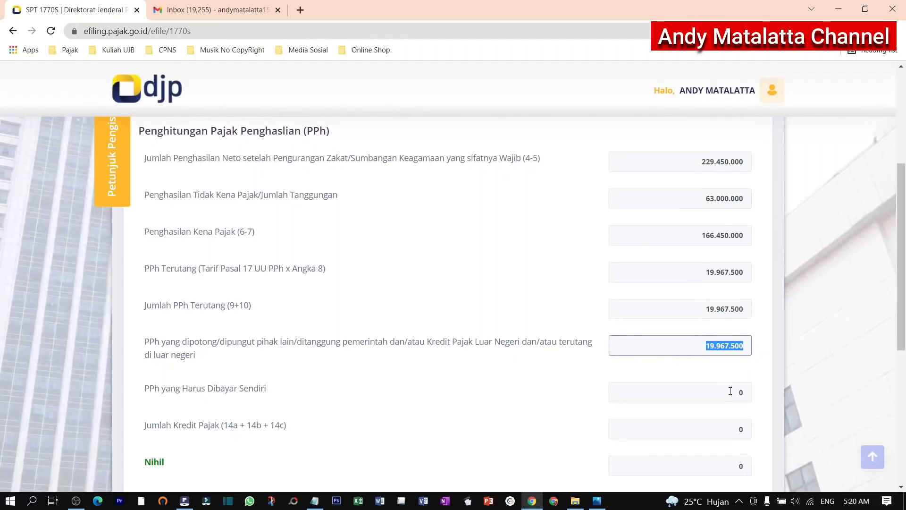
Confirm the amount payable, tax credit and Nihil values are 0, then continue to page 16.
double_click(730, 391)
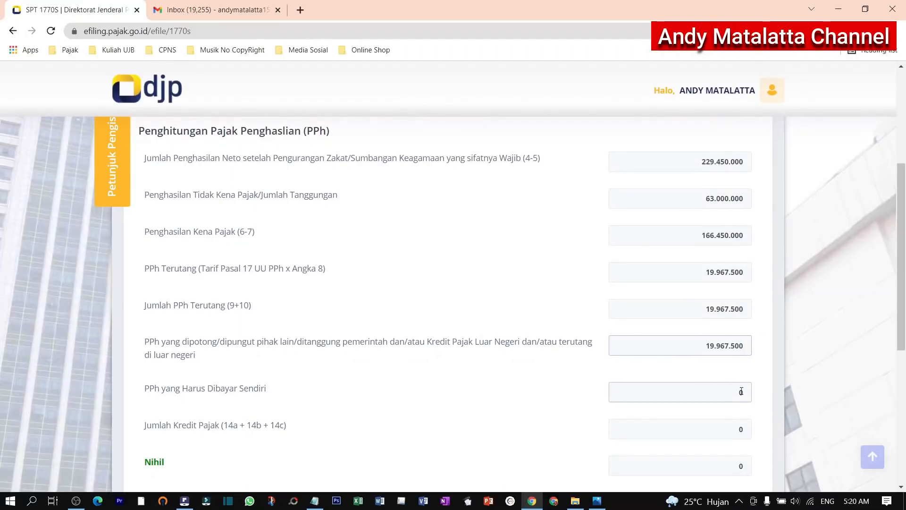
double_click(711, 421)
scroll(742, 426, "down", 1)
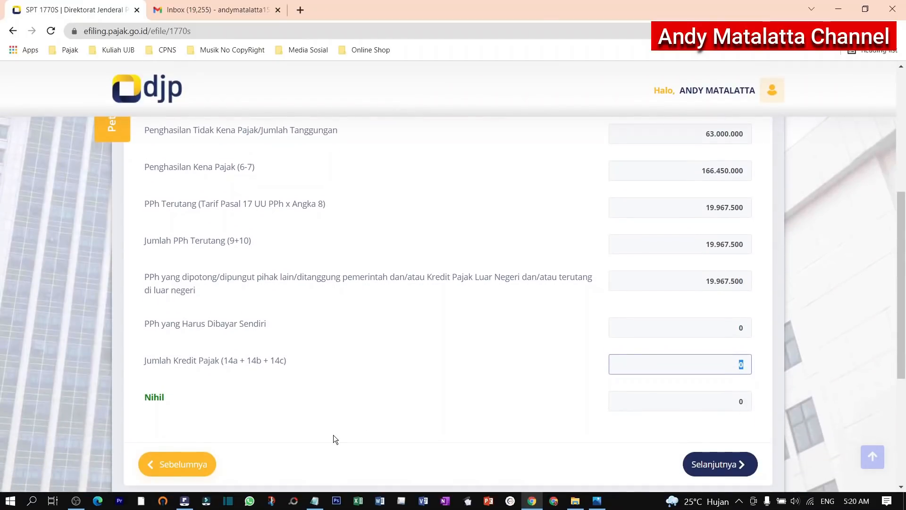
double_click(741, 400)
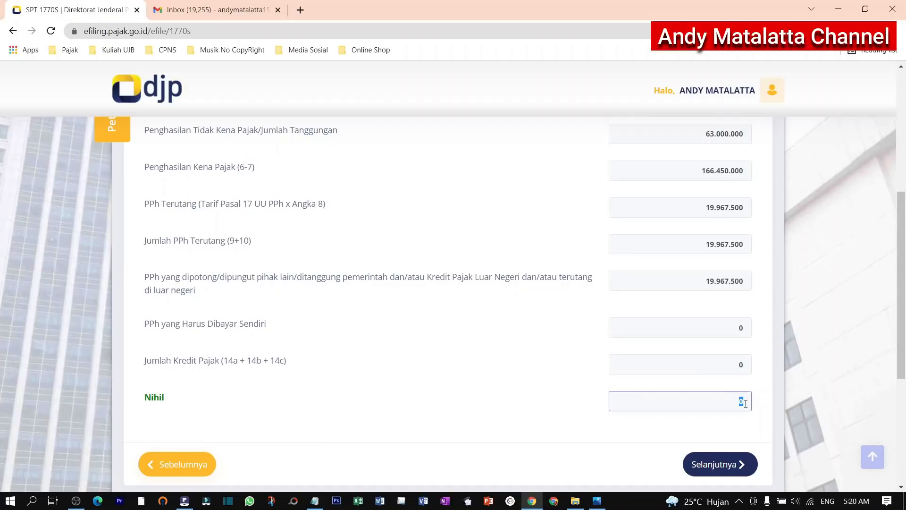
left_click(745, 403)
scroll(701, 432, "down", 1)
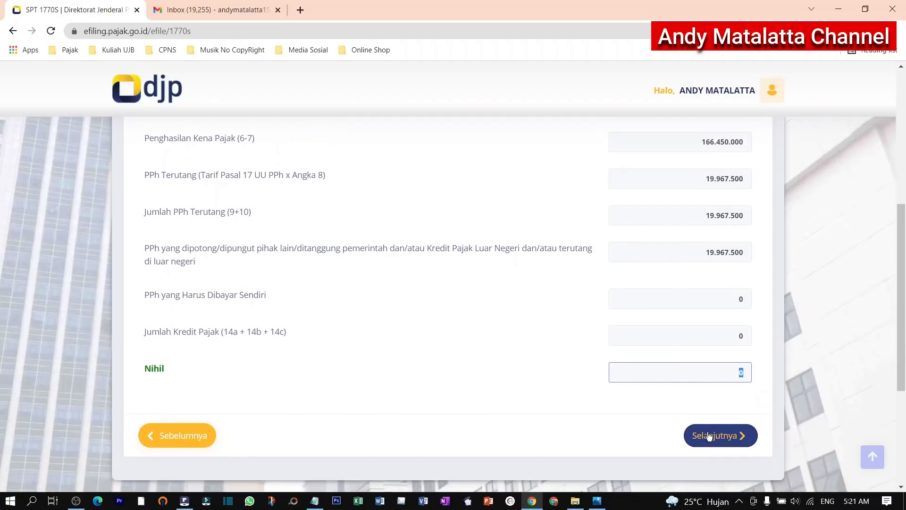
left_click(708, 435)
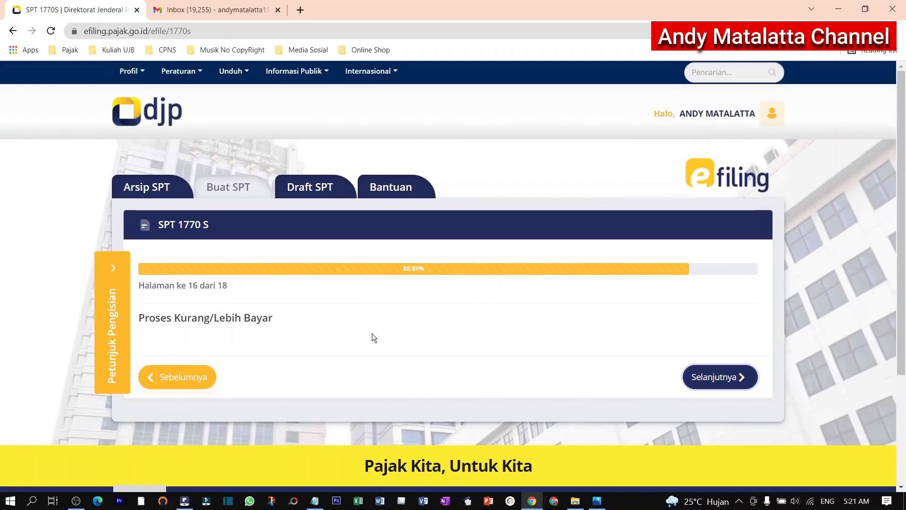
Move to page 17, tick Setuju on the truthfulness declaration, and continue to page 18.
left_click(712, 385)
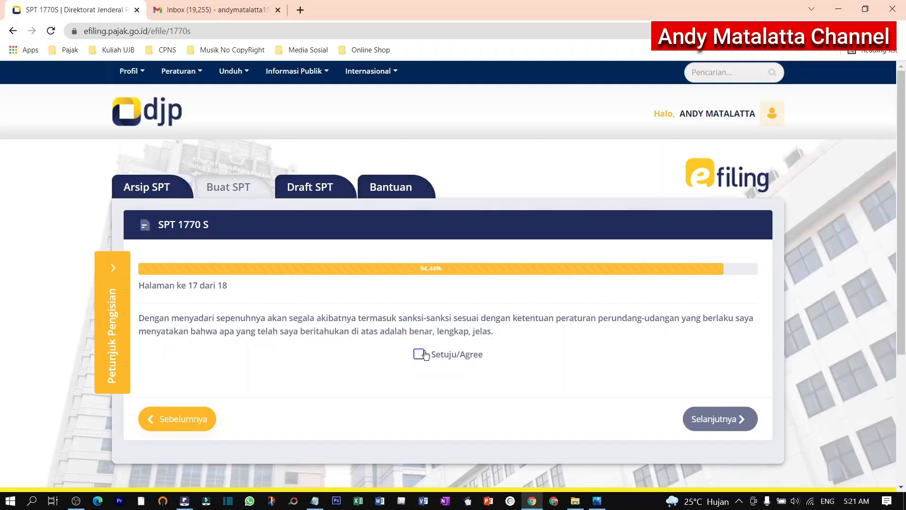
left_click(419, 355)
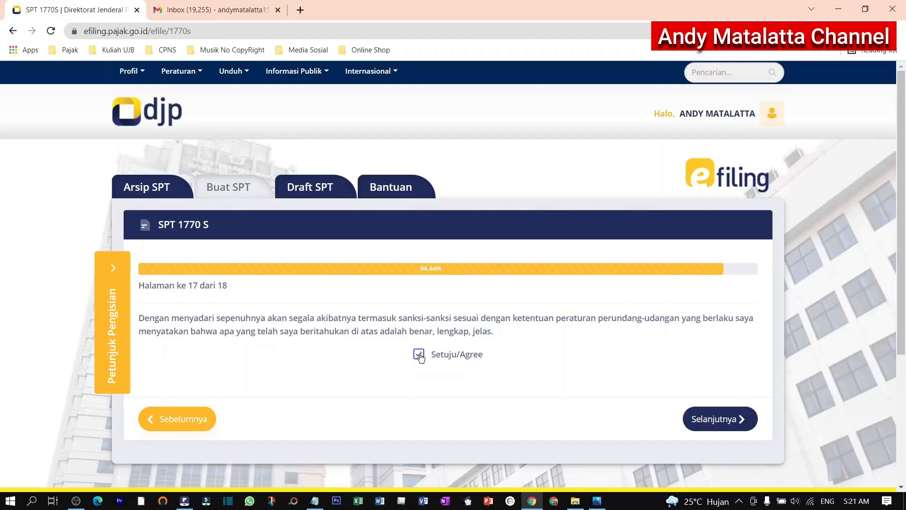
left_click(704, 422)
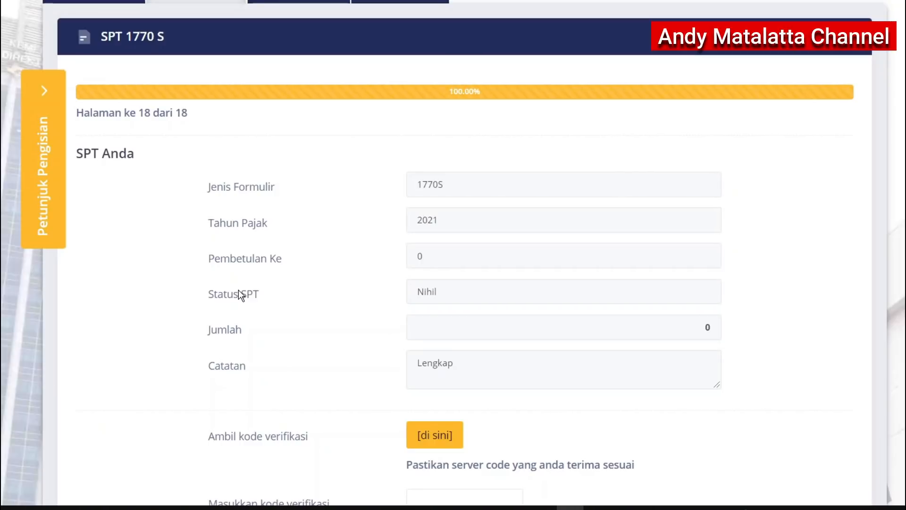
left_click_drag(452, 291, 367, 287)
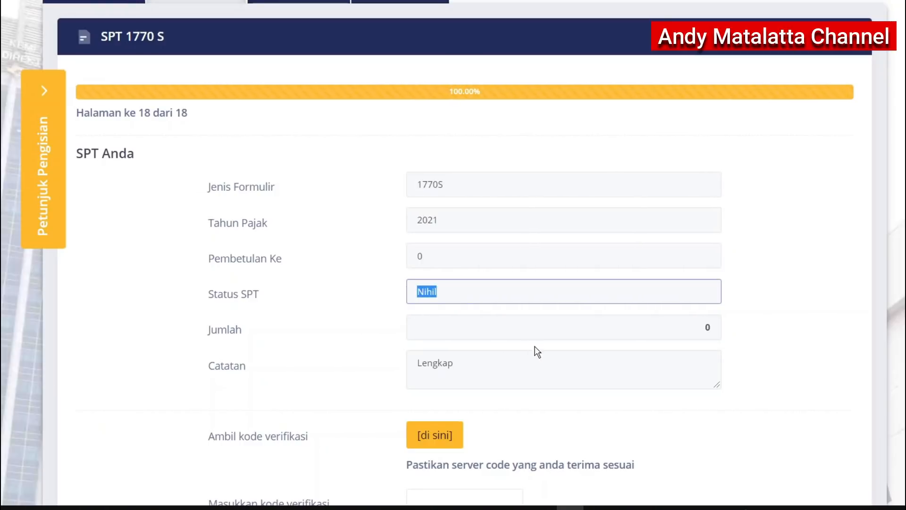
left_click_drag(544, 336, 728, 338)
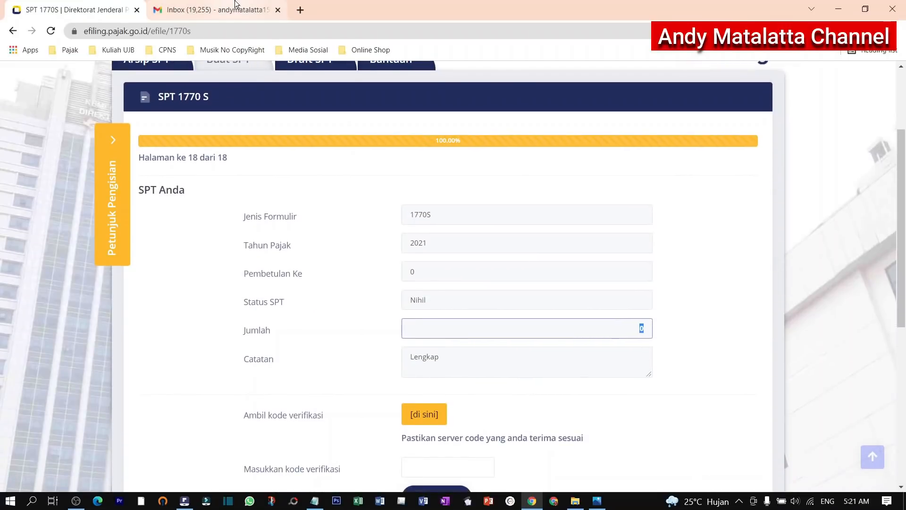
left_click(234, 5)
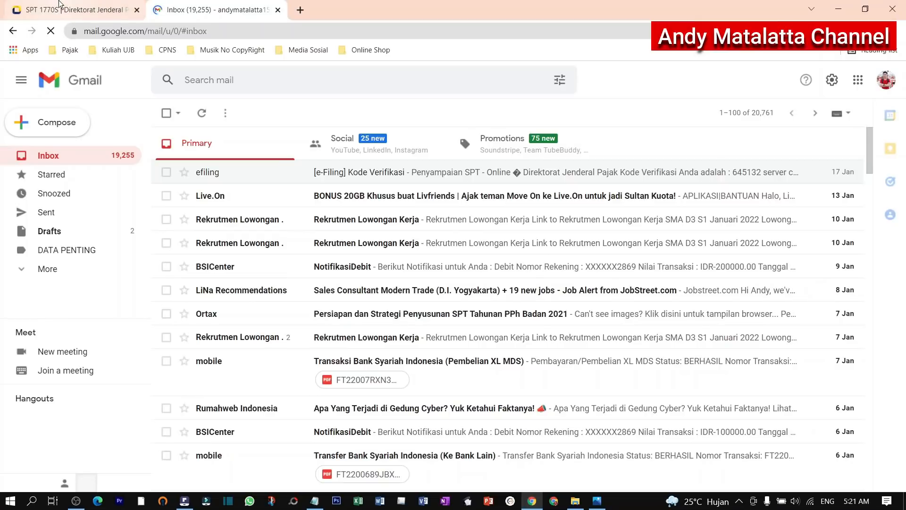
left_click(89, 7)
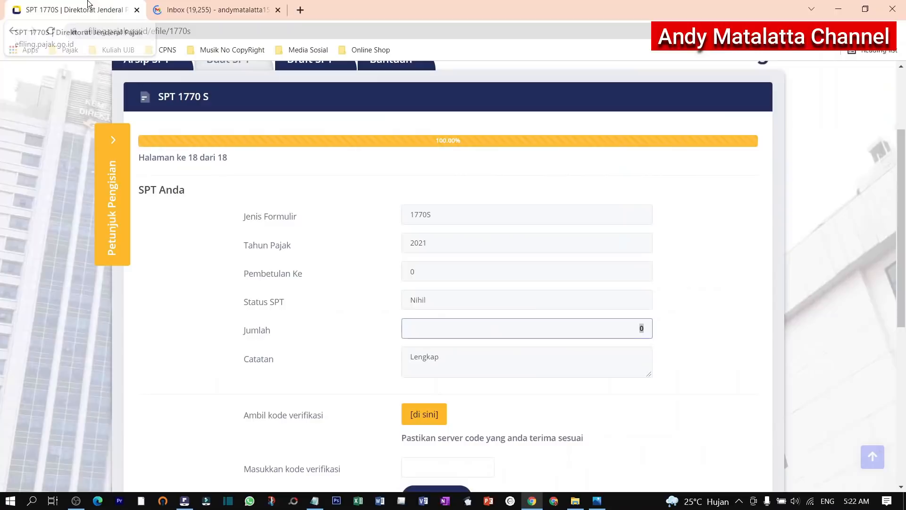
left_click(617, 412)
scroll(618, 412, "down", 2)
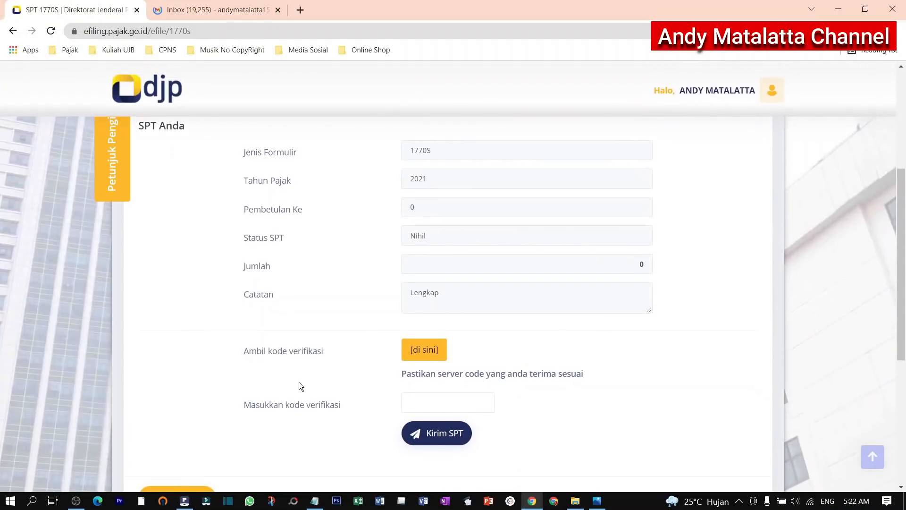
Request the SPT verification code by e-mail, acknowledge the success message, and bring up Gmail.
left_click(422, 355)
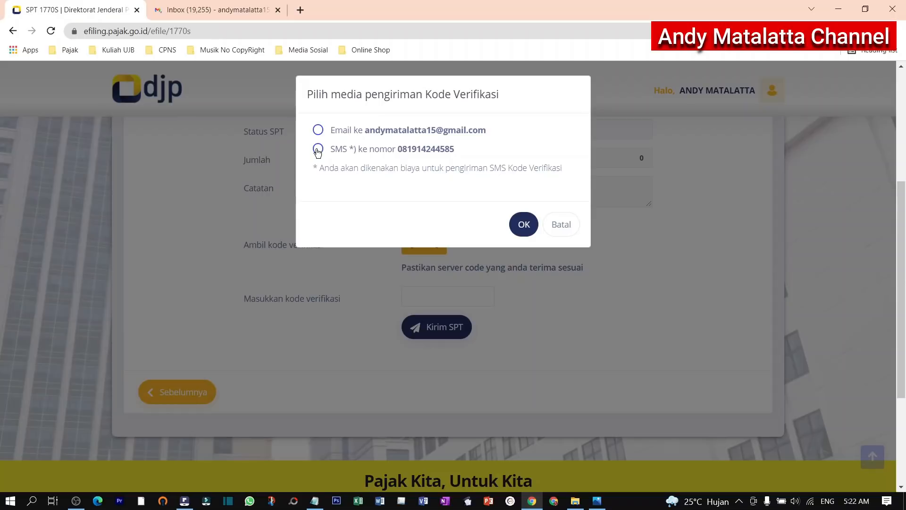
left_click(318, 131)
left_click(527, 226)
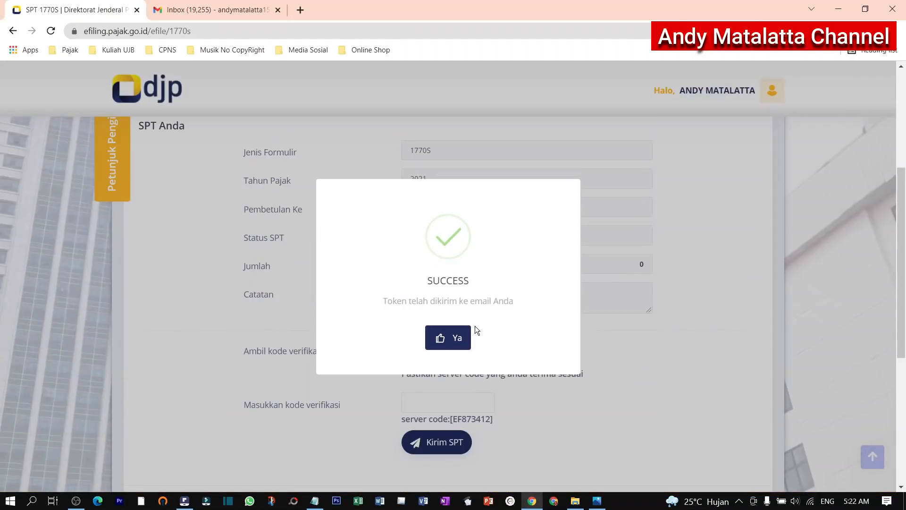
left_click(453, 335)
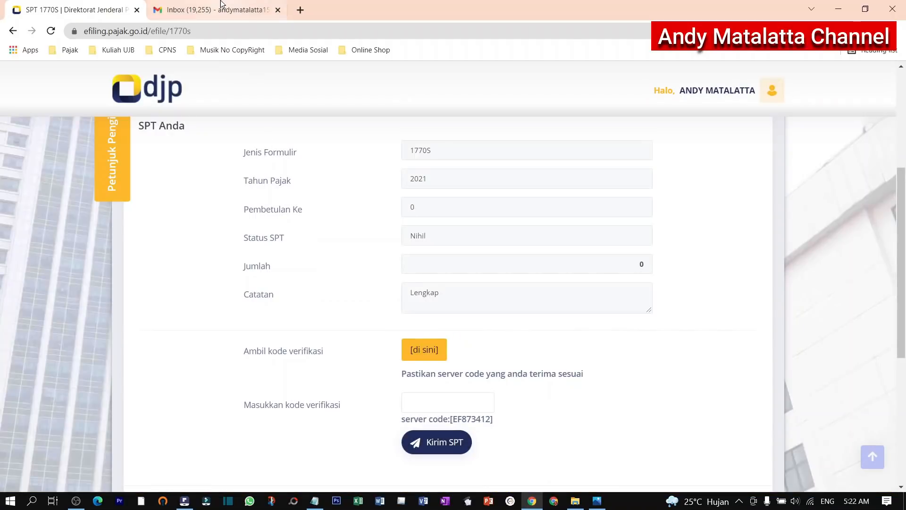
left_click(221, 6)
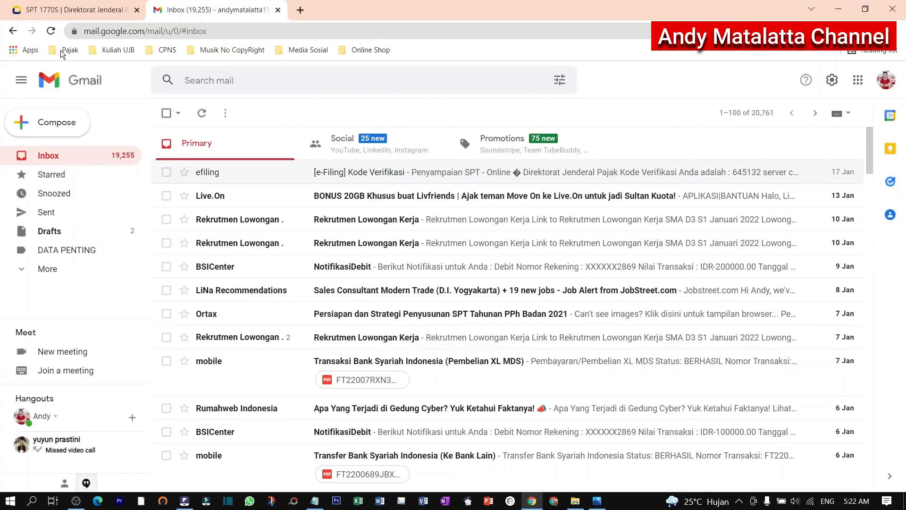
Open the newest [e-Filing] Kode Verifikasi e-mail and copy its verification code.
left_click(51, 32)
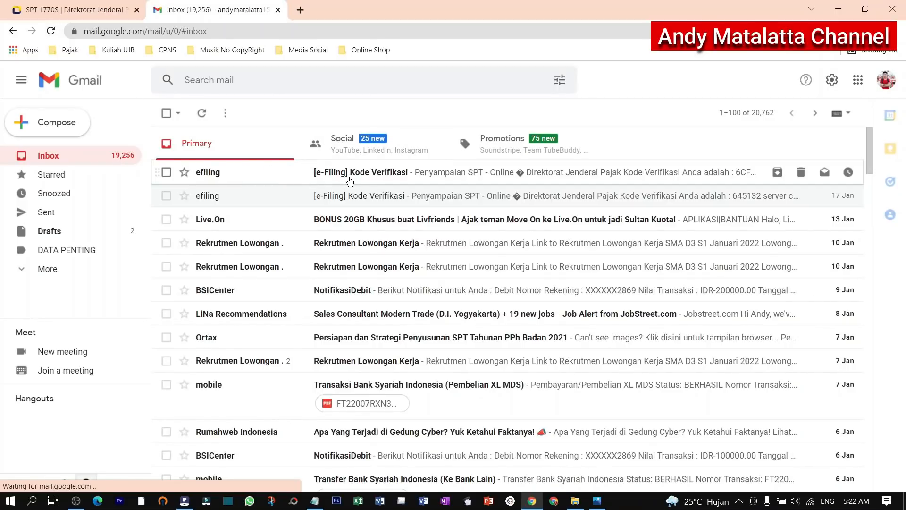
left_click(373, 175)
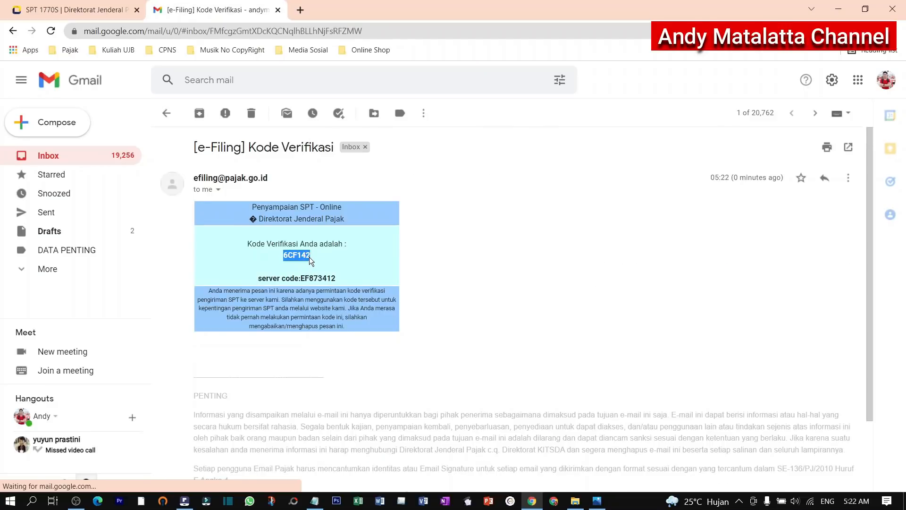
right_click(301, 256)
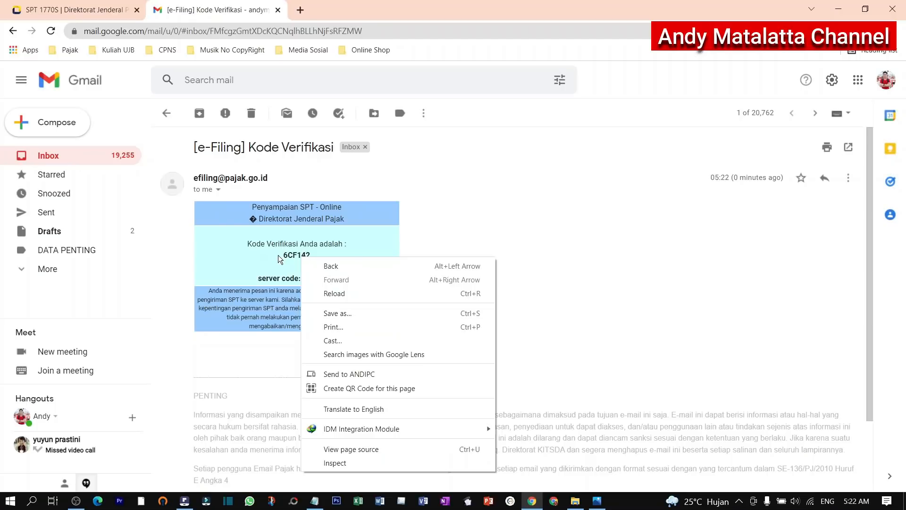
left_click(319, 256)
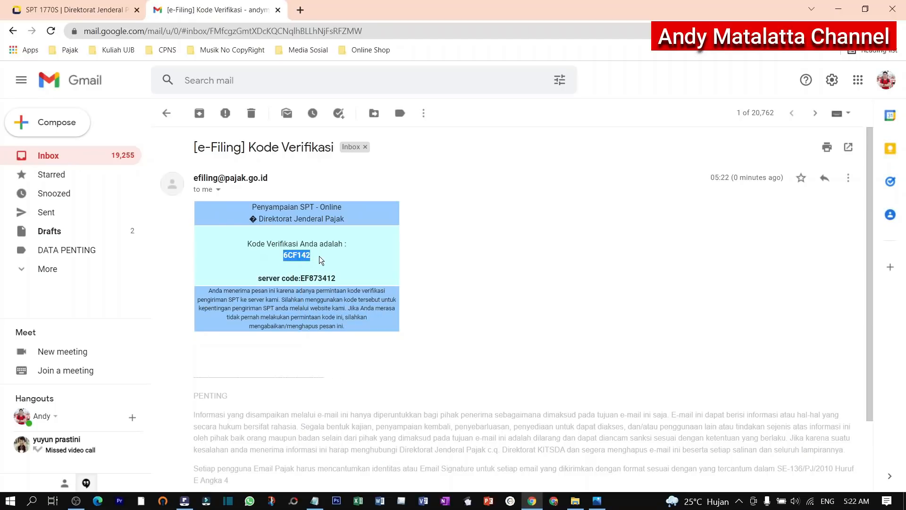
right_click(300, 258)
left_click(278, 255)
left_click_drag(282, 256, 326, 255)
right_click(299, 255)
left_click(328, 260)
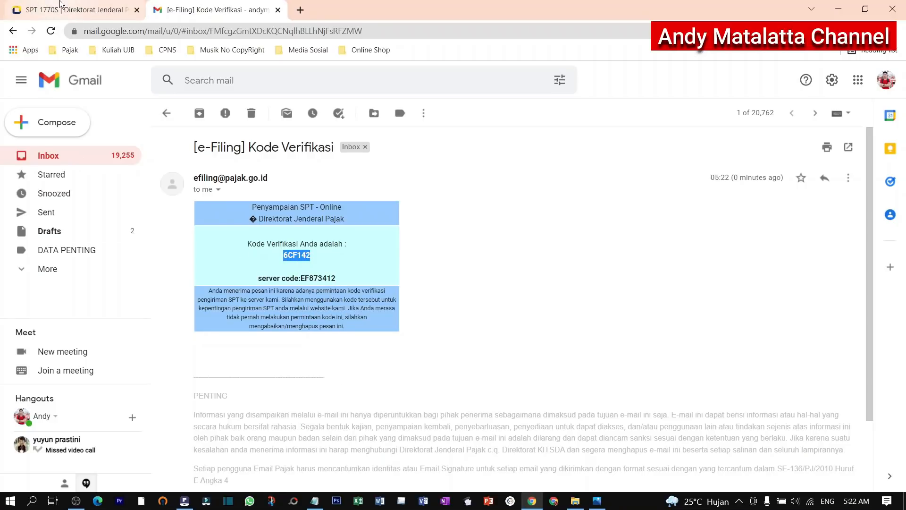
left_click(61, 4)
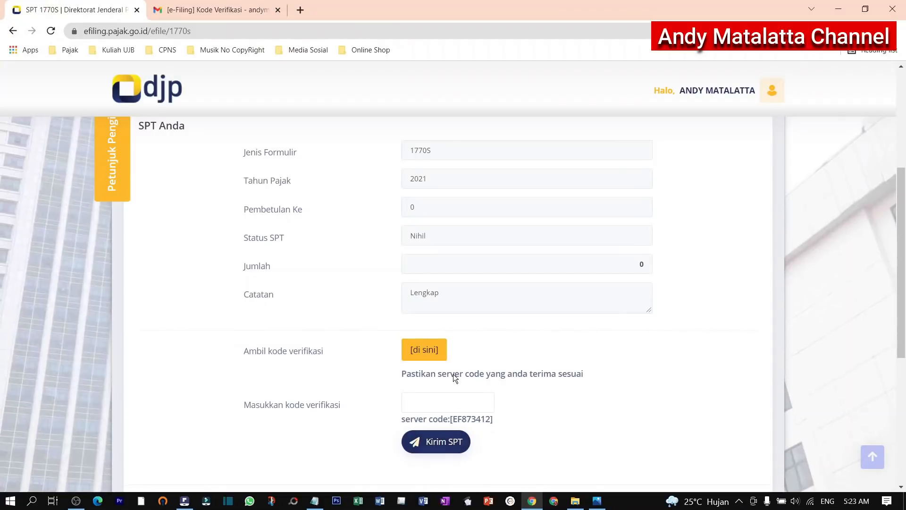
Enter the emailed verification code into the Masukkan kode verifikasi field.
scroll(453, 374, "down", 5)
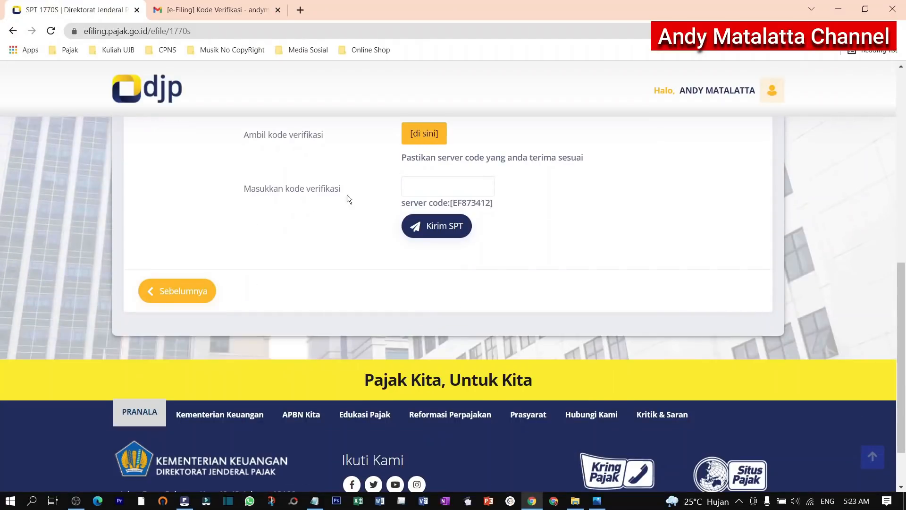
left_click(437, 189)
left_click(533, 203)
left_click(439, 183)
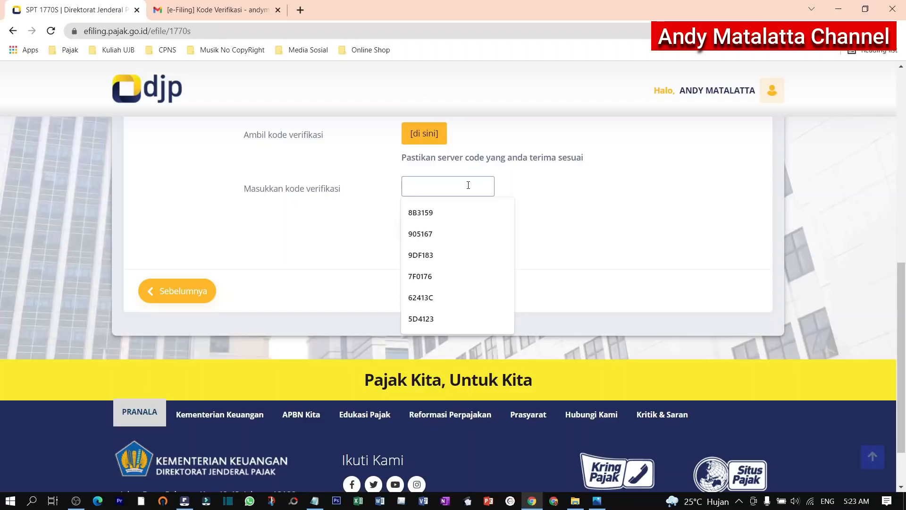
scroll(296, 222, "up", 1)
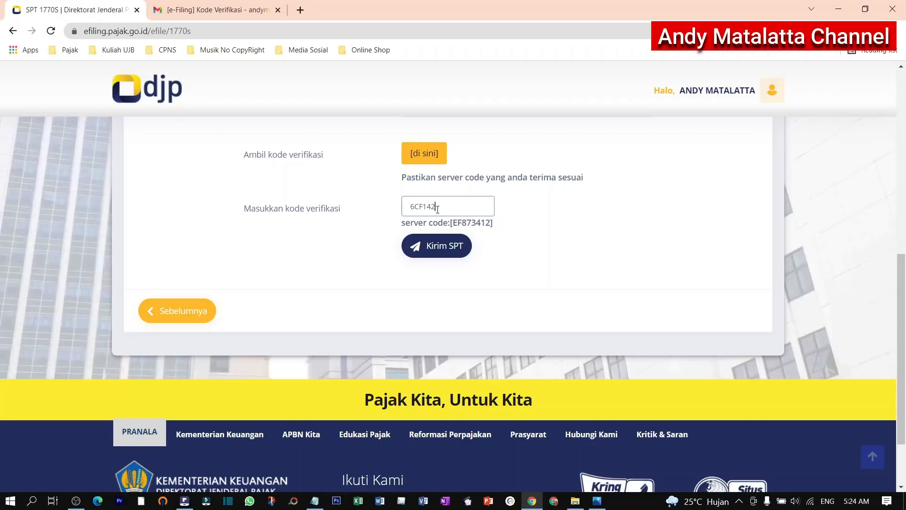
Verify the entered code against the e-mail, then submit the SPT with Kirim SPT.
left_click(231, 6)
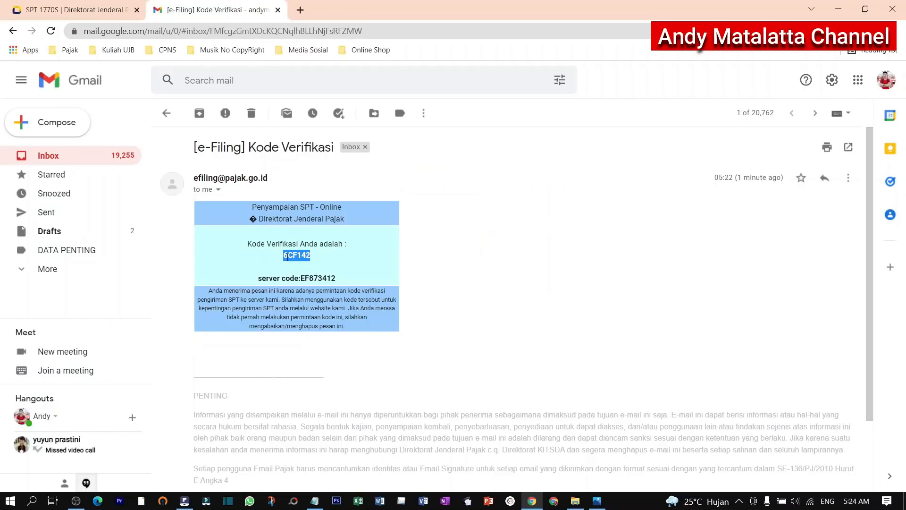
left_click(75, 9)
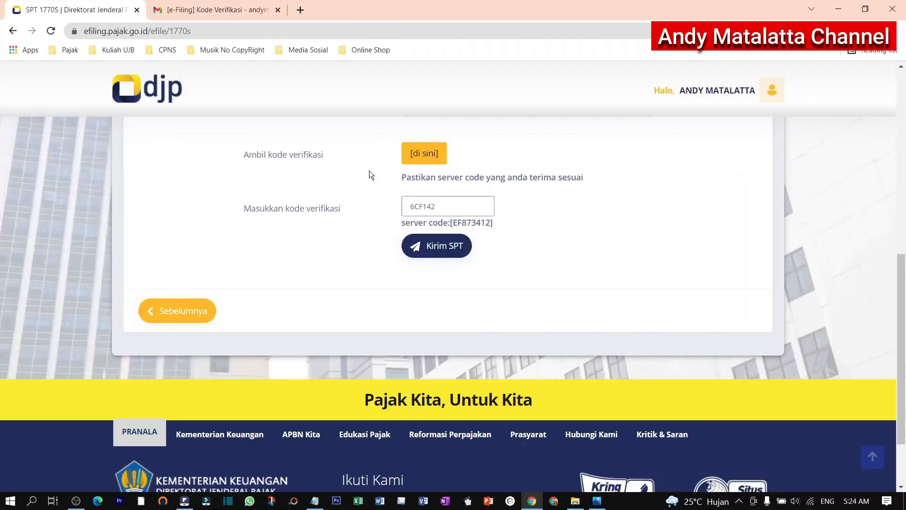
left_click(508, 217)
left_click(461, 246)
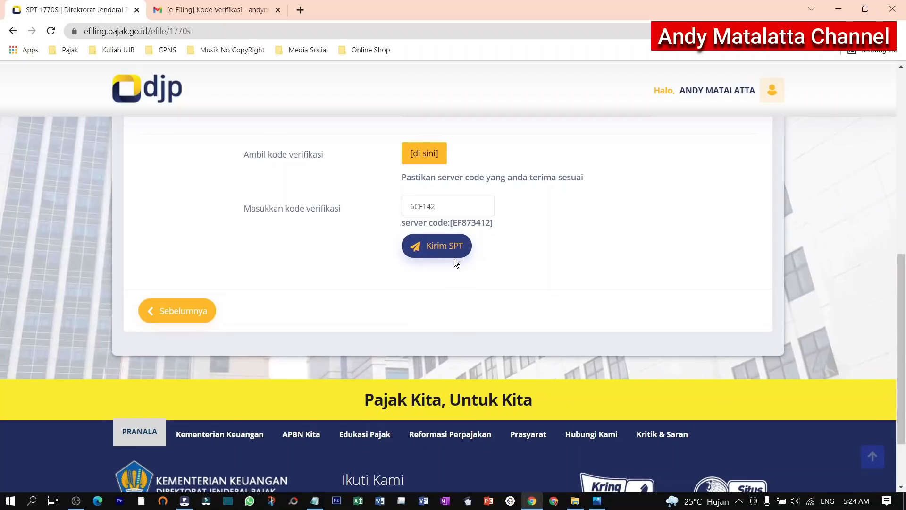